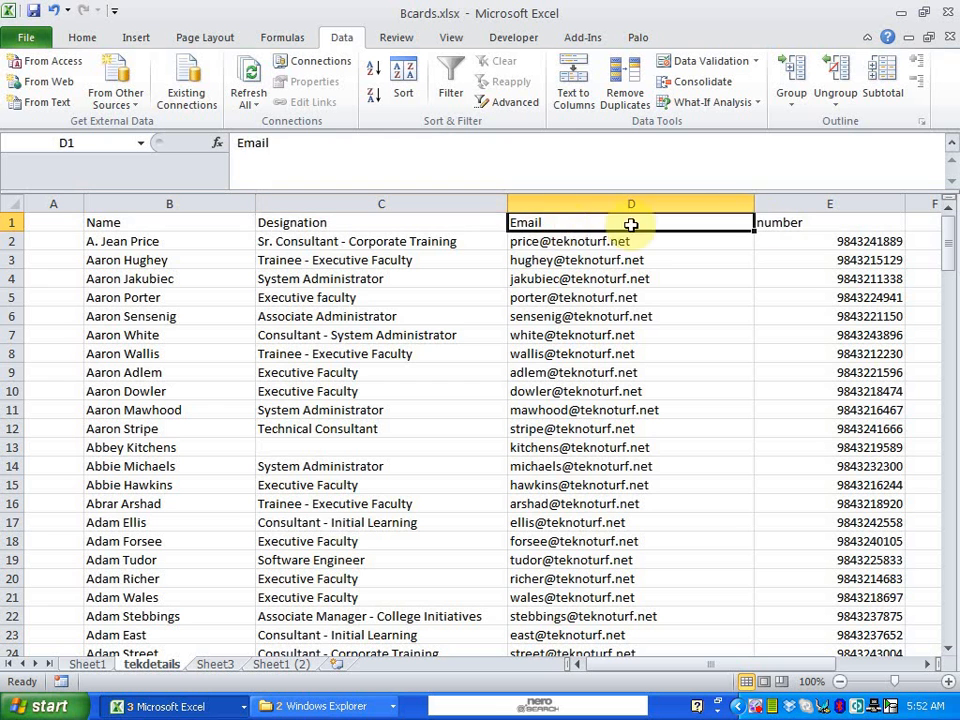
- Examine the employee columns on the tekdetails sheet and the company block, logos and contact lines of the first business card on Sheet1
click(800, 223)
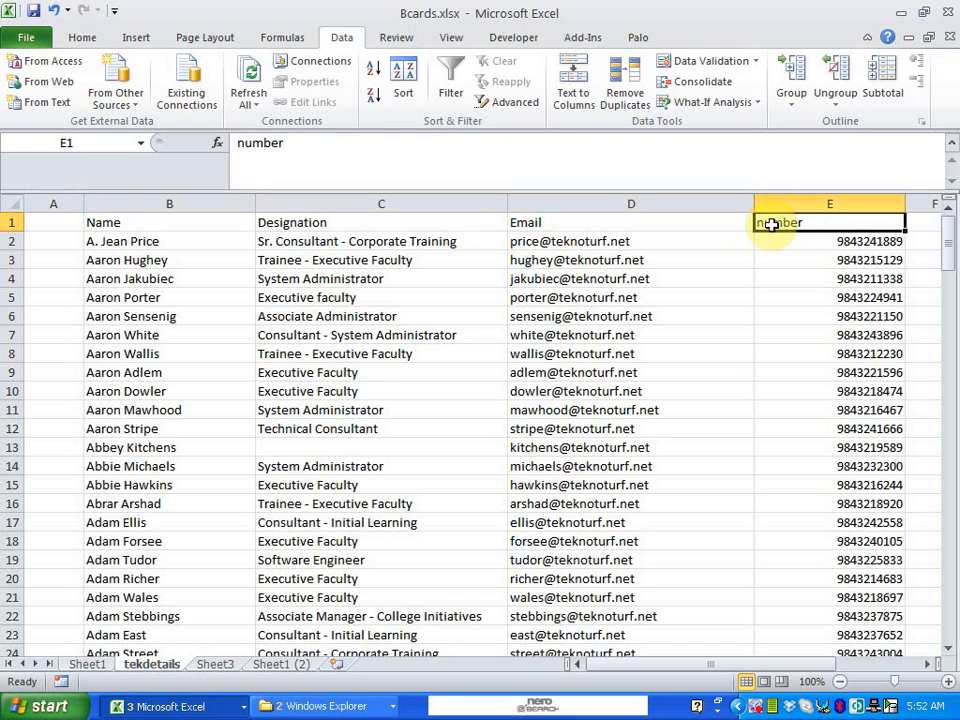
click(45, 238)
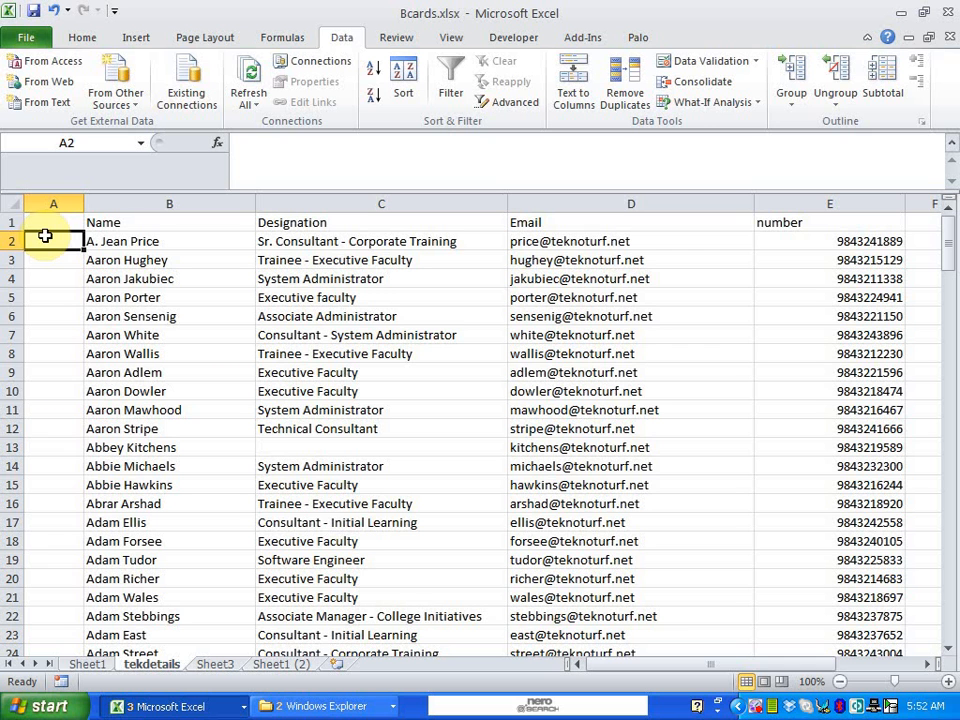
click(86, 664)
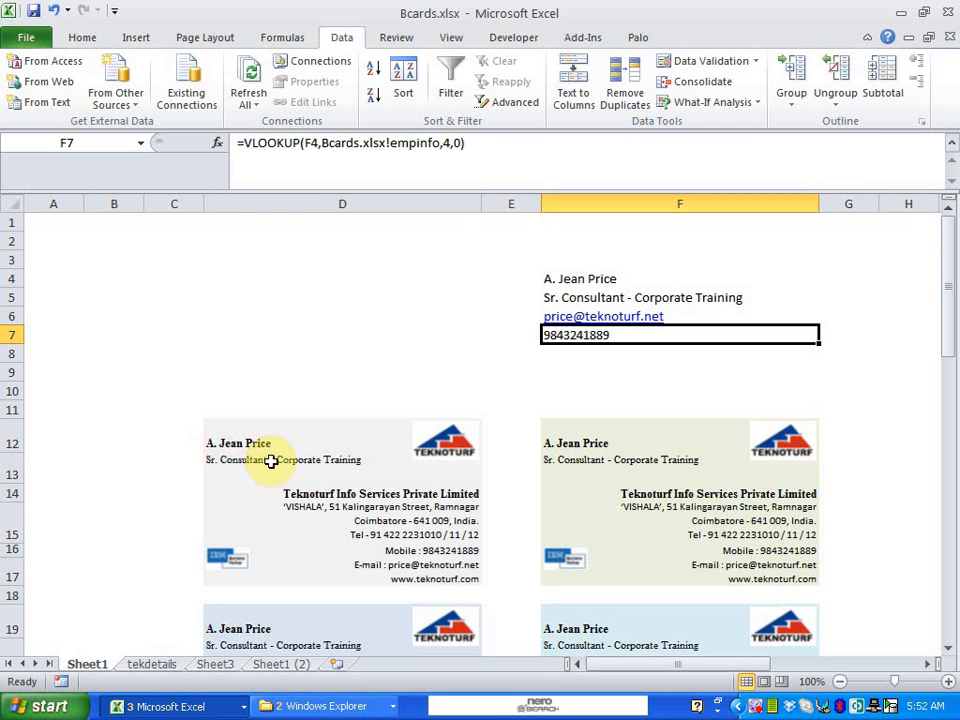
drag(358, 491, 370, 534)
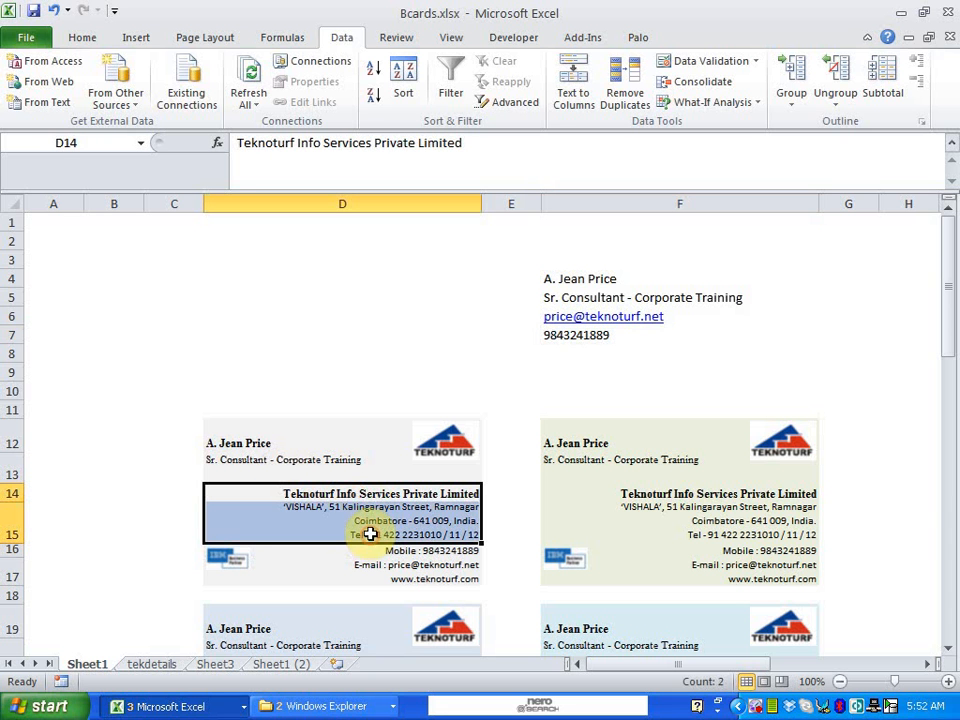
click(463, 455)
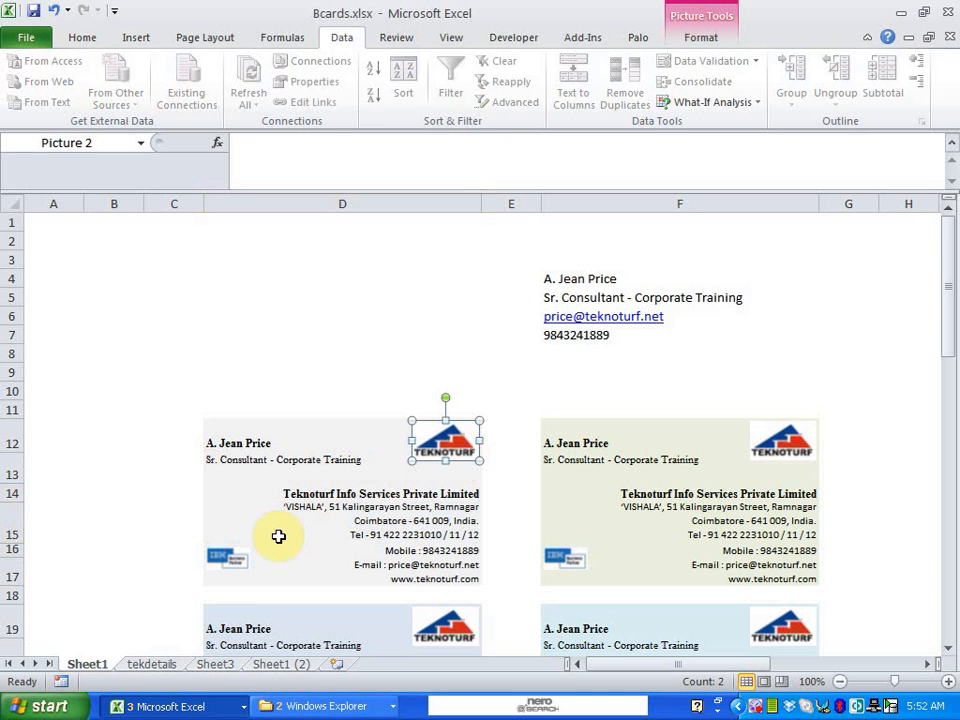
click(240, 562)
click(300, 552)
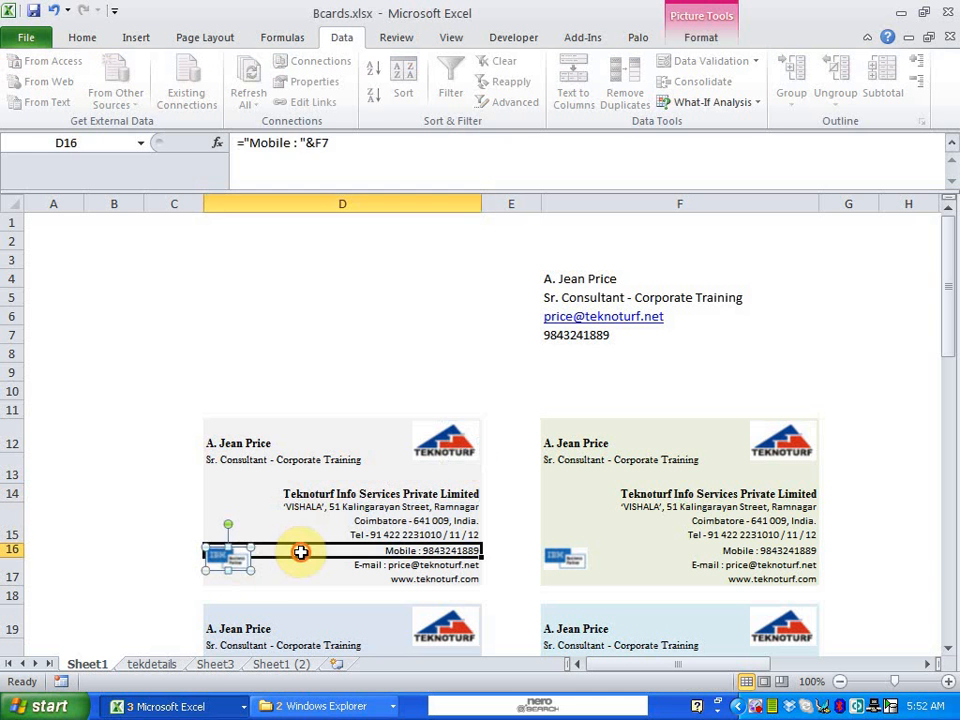
click(445, 578)
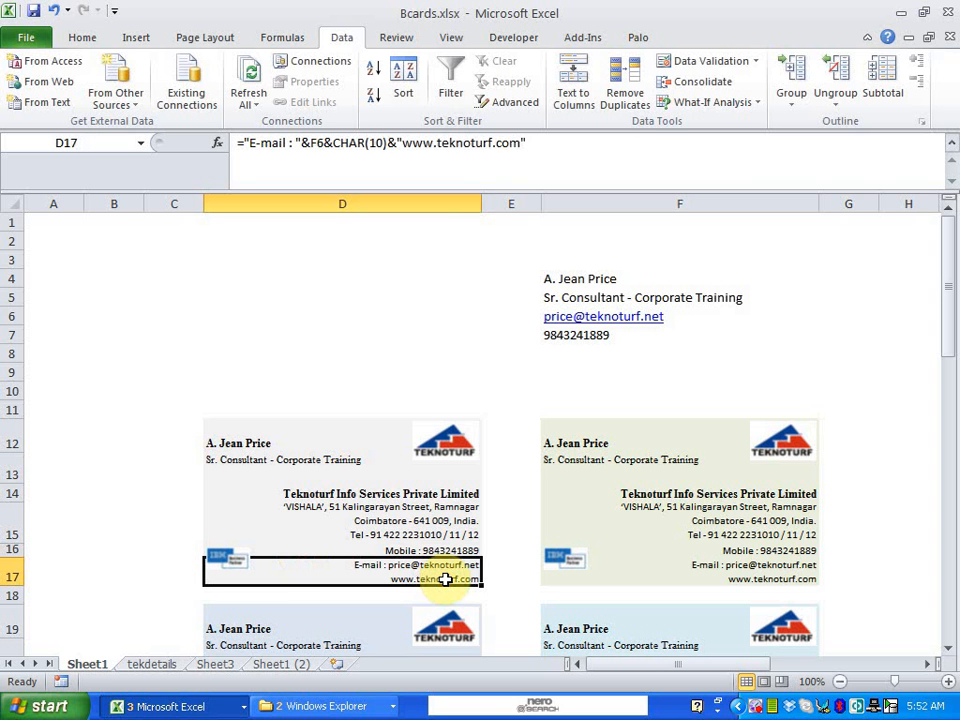
- Inspect the formulas behind the first card's address, name, designation, e-mail and mobile lines
click(330, 517)
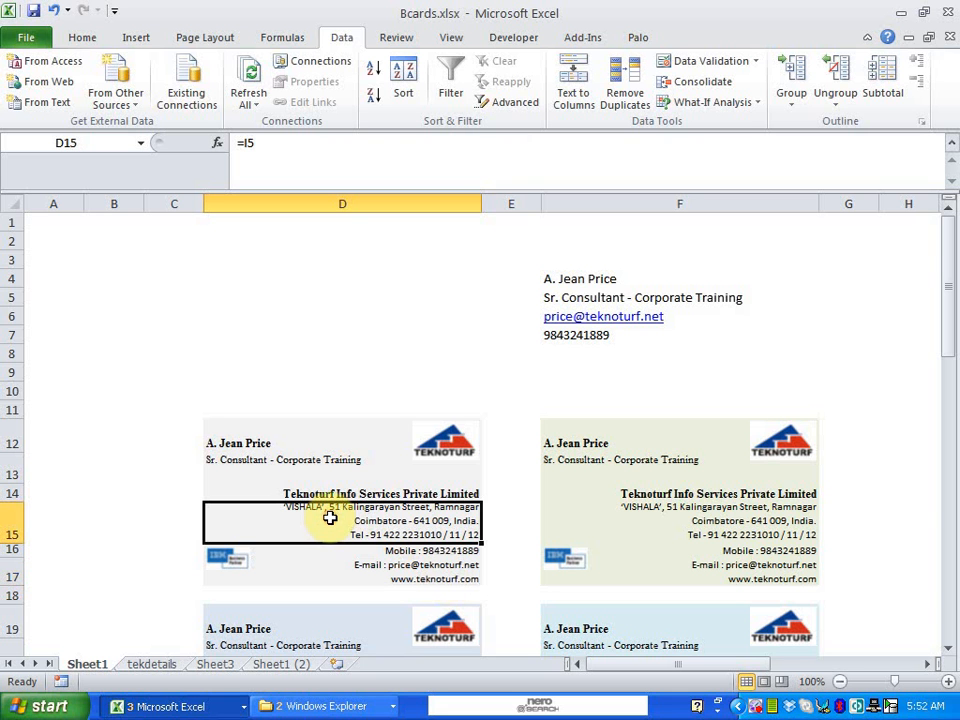
click(262, 443)
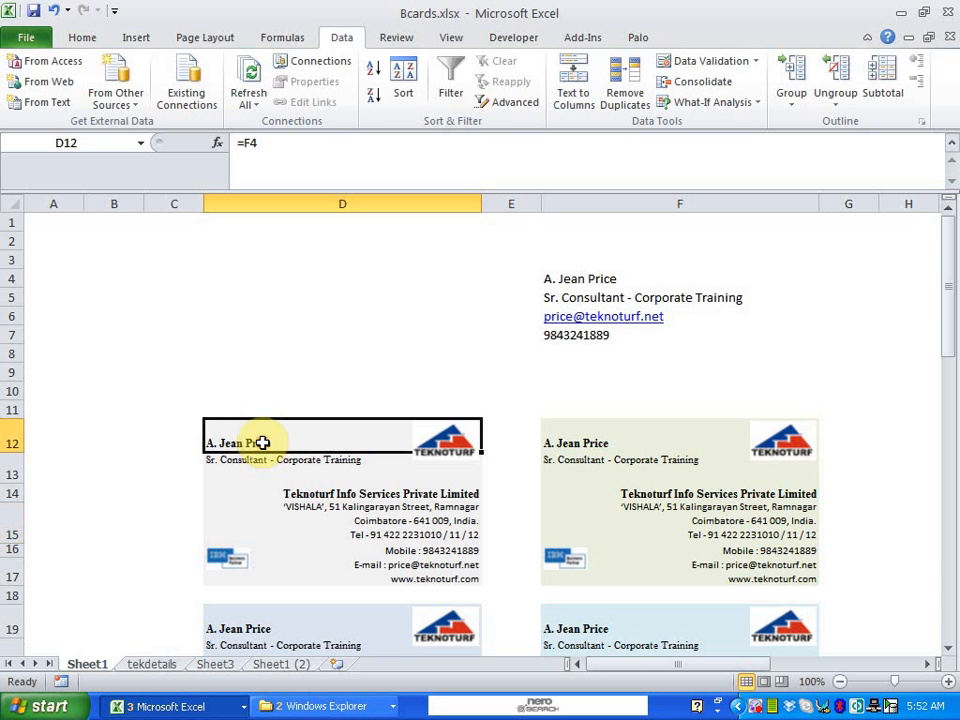
click(286, 464)
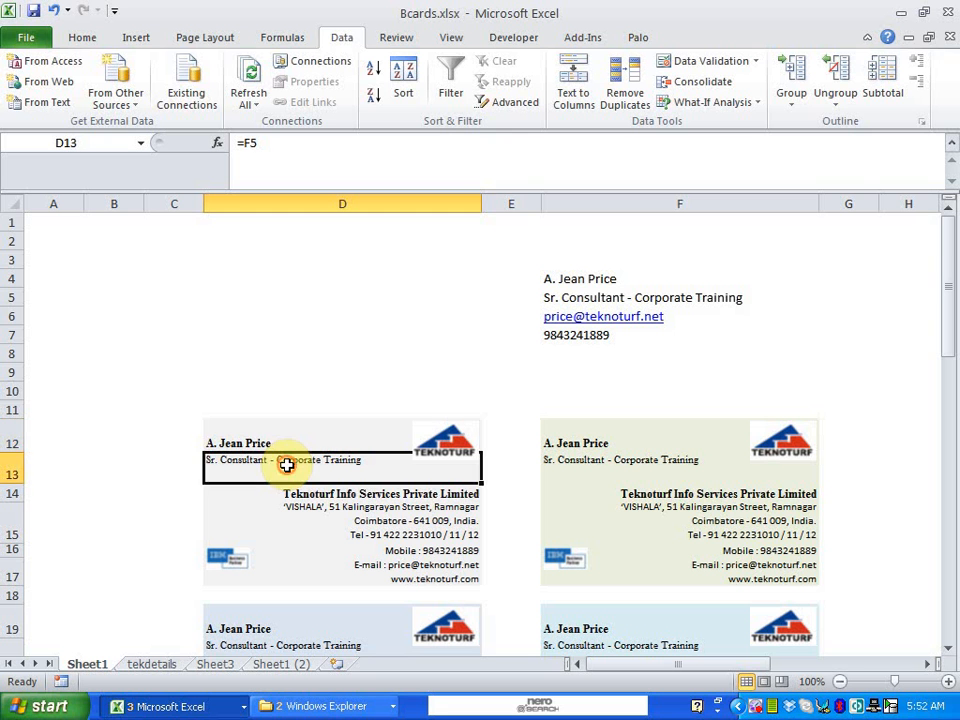
click(375, 562)
click(390, 550)
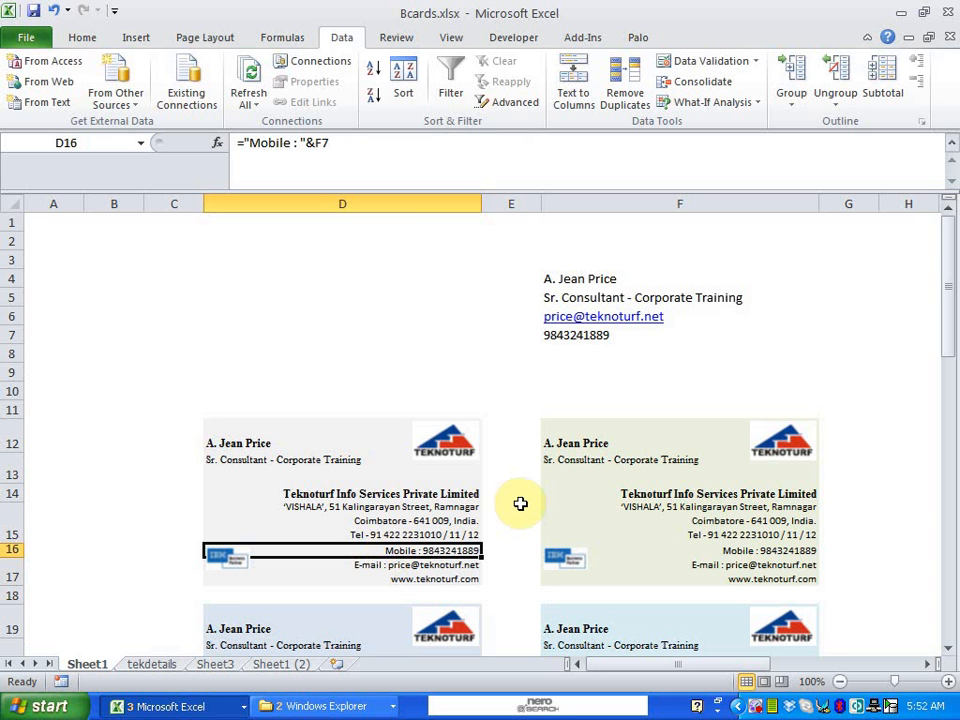
click(521, 507)
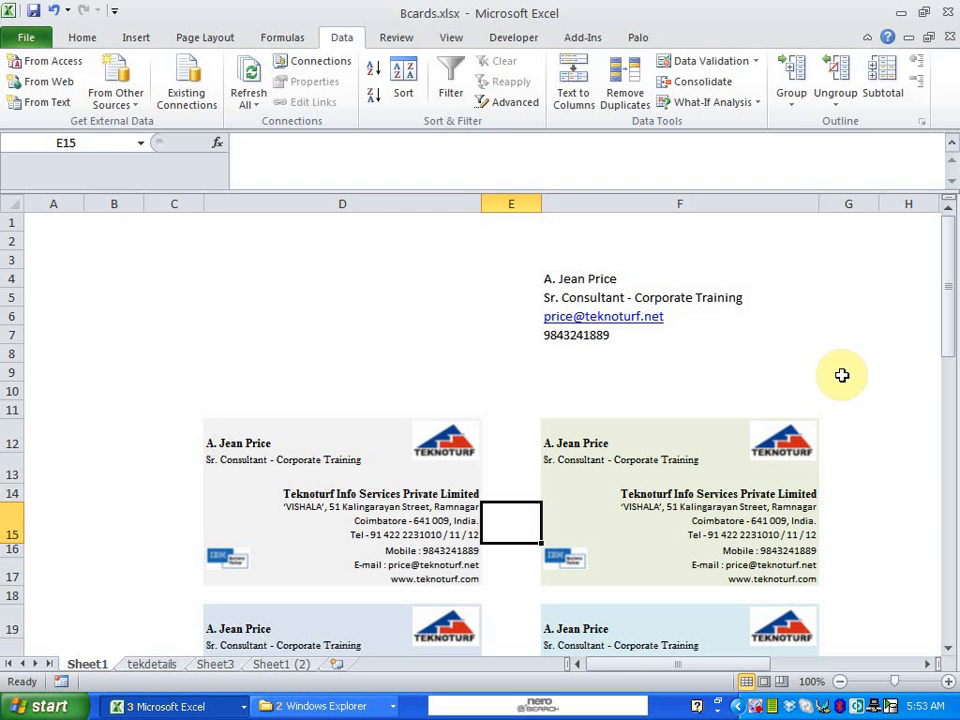
- Select the whole employee table from B2 through column E on the tekdetails sheet and check its range name
click(152, 664)
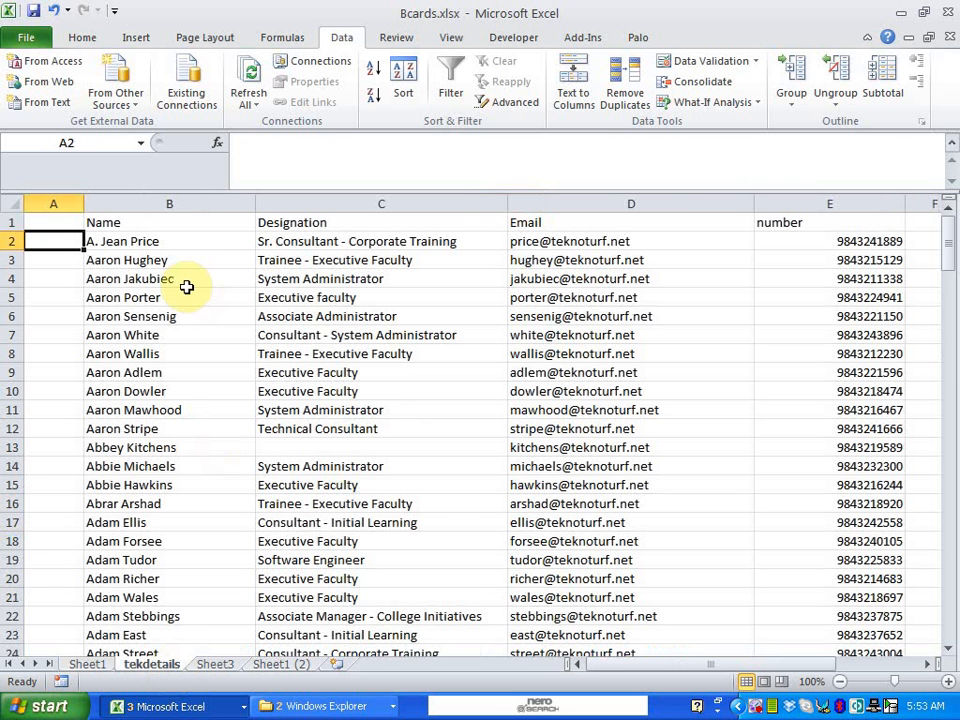
click(176, 244)
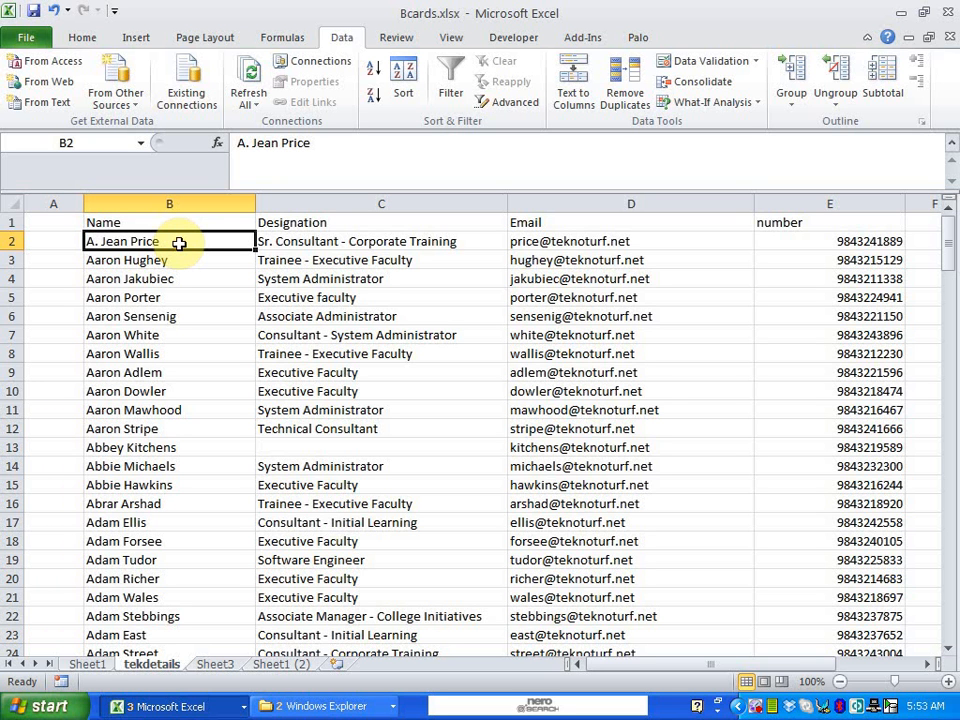
key(ctrl+shift+Right)
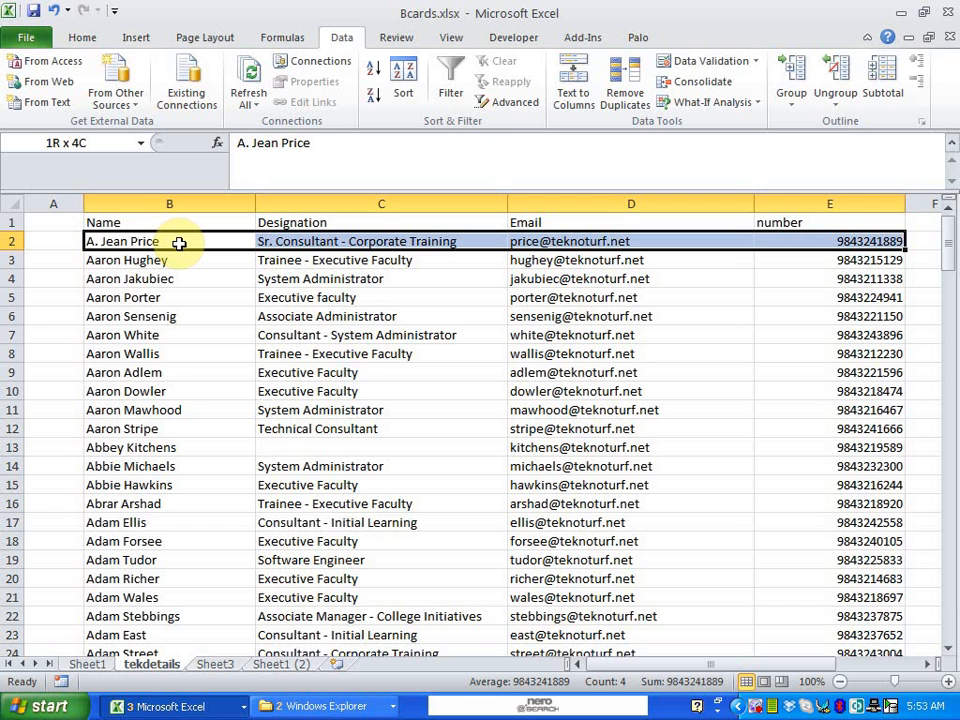
key(ctrl+shift+Down)
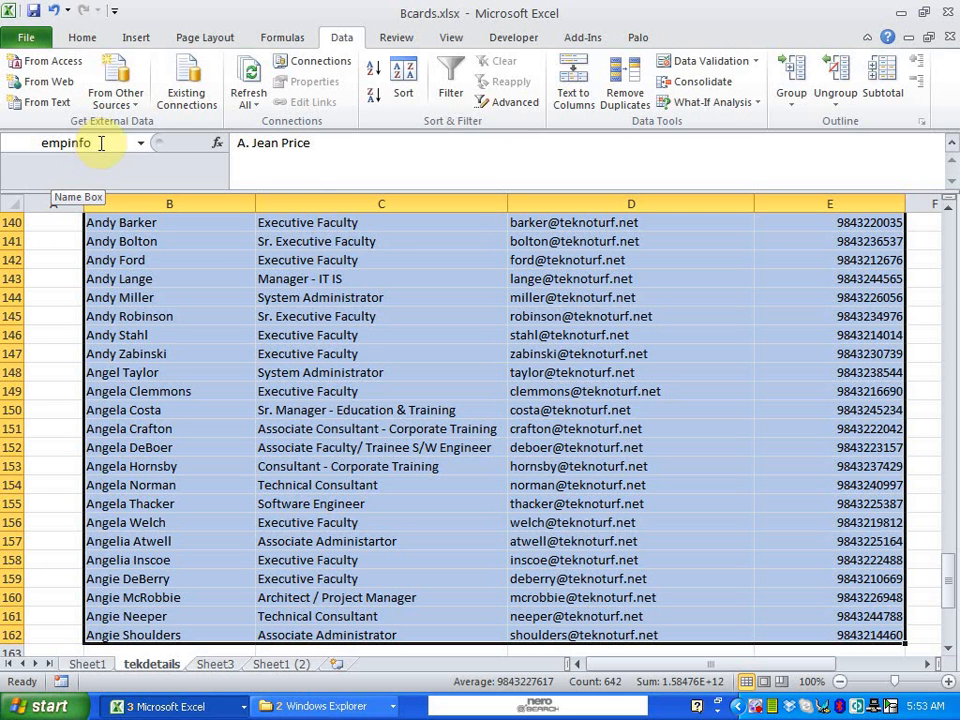
- View the employee names offered by the dropdown list in Sheet1 cell F4, and close the list without choosing one
click(90, 665)
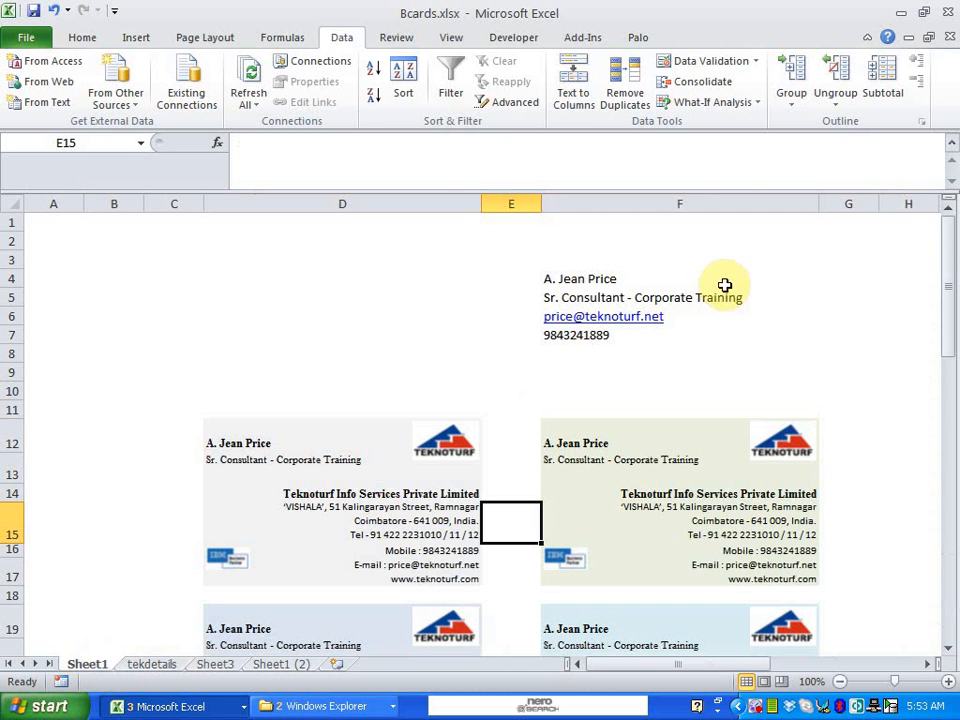
click(677, 277)
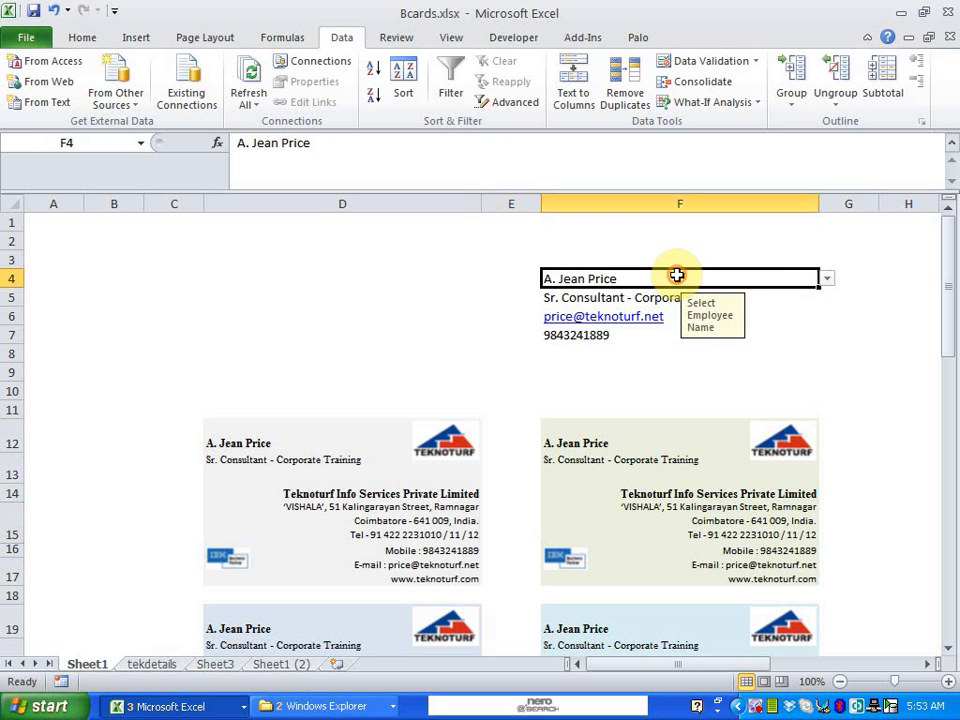
click(827, 280)
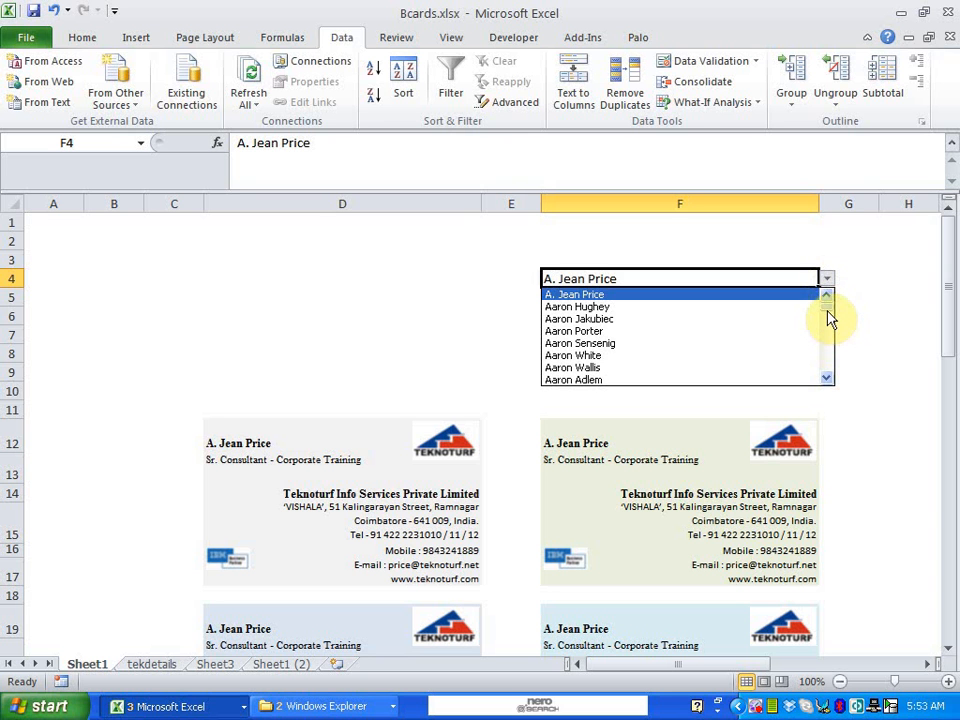
mouse_move(827, 317)
mouse_down()
mouse_move(830, 330)
mouse_move(827, 311)
mouse_up()
click(837, 303)
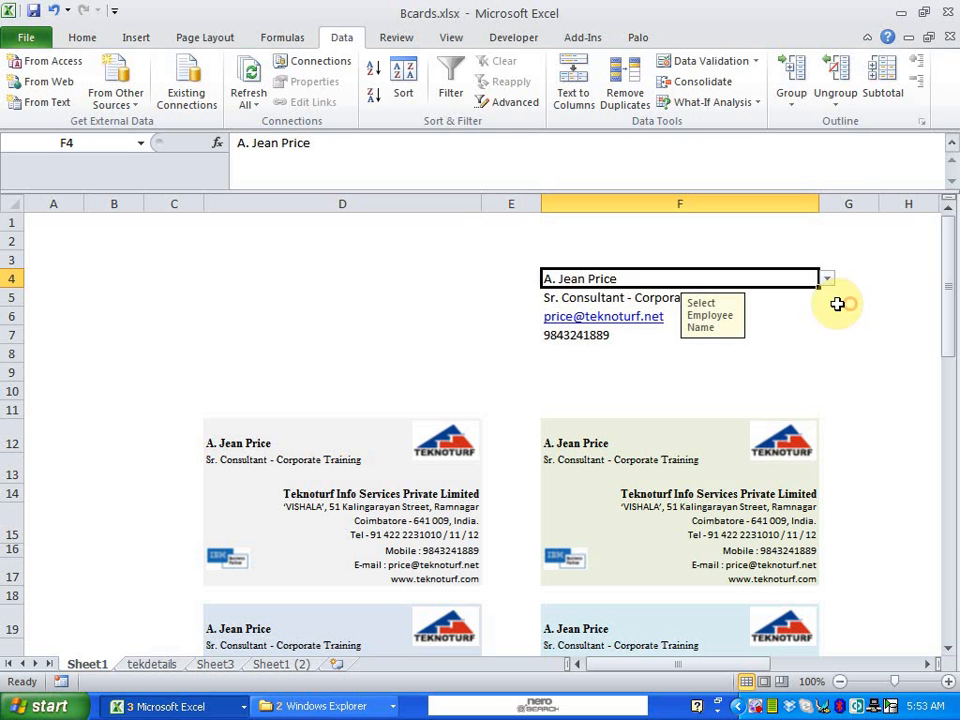
- Select all employee names from B2 downward on the tekdetails sheet and check the name defined for that range
click(156, 666)
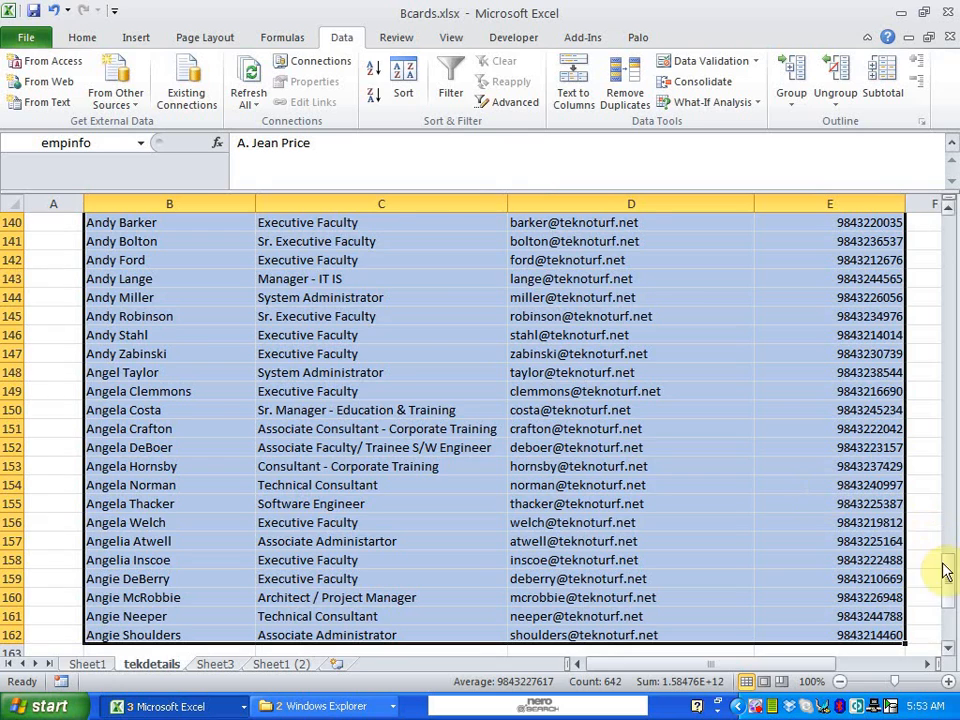
drag(944, 570, 949, 182)
click(214, 240)
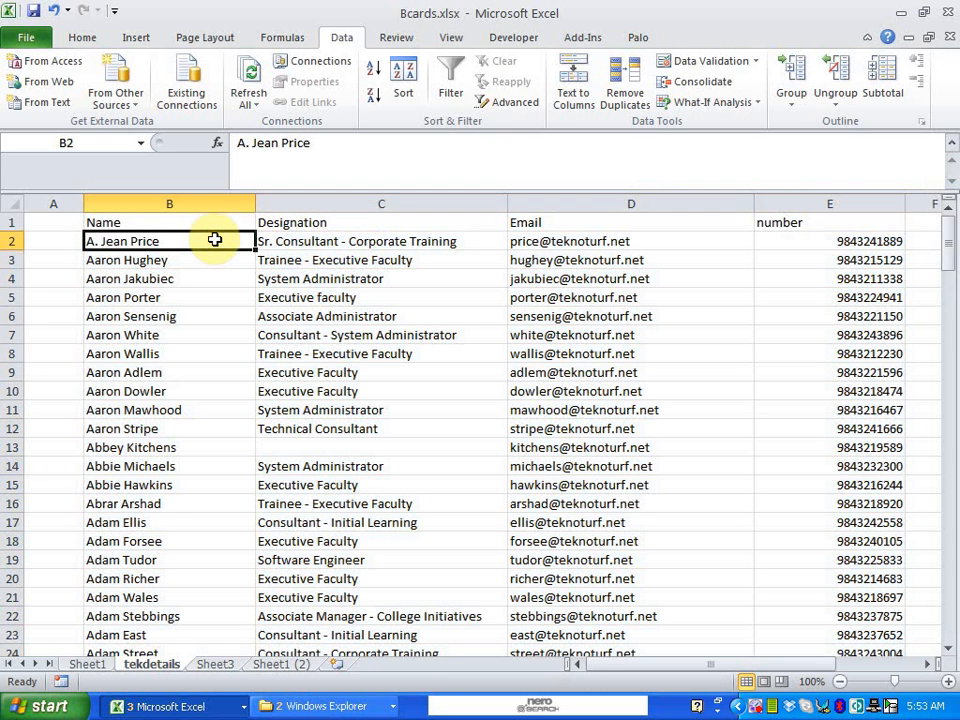
key(ctrl+shift+Down)
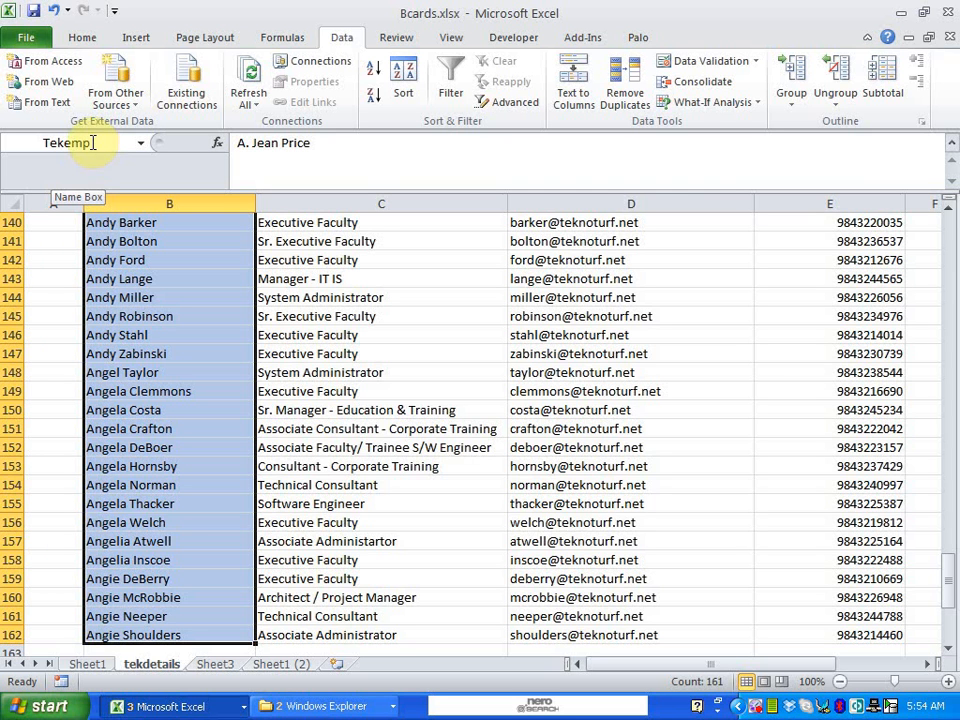
click(94, 143)
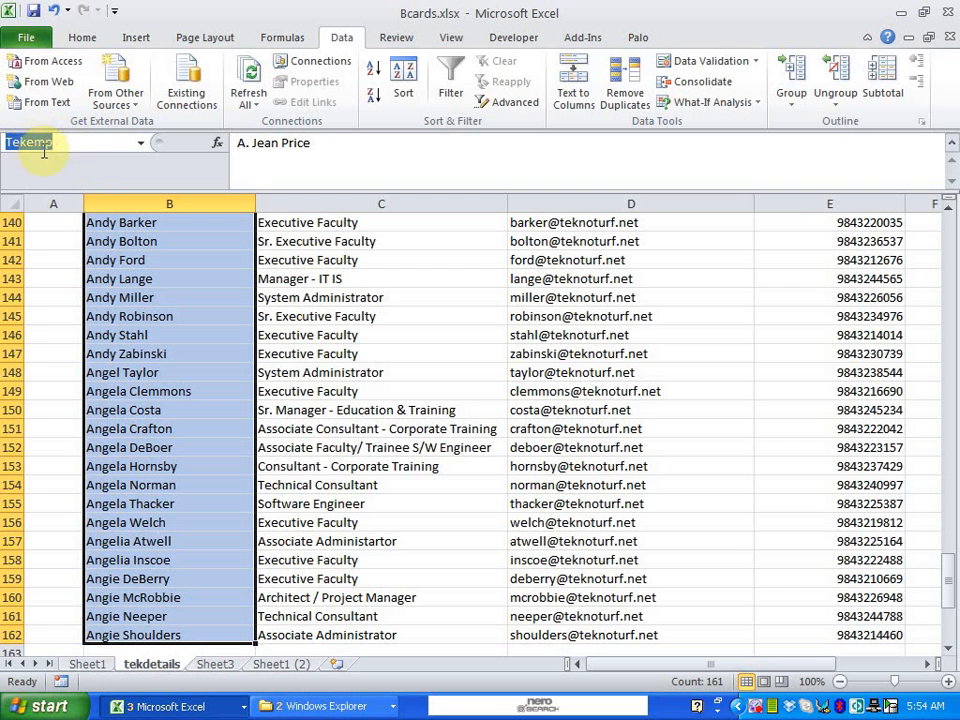
- Open the data validation rule of cell F4 on Sheet1 and keep List as the allowed type
click(88, 664)
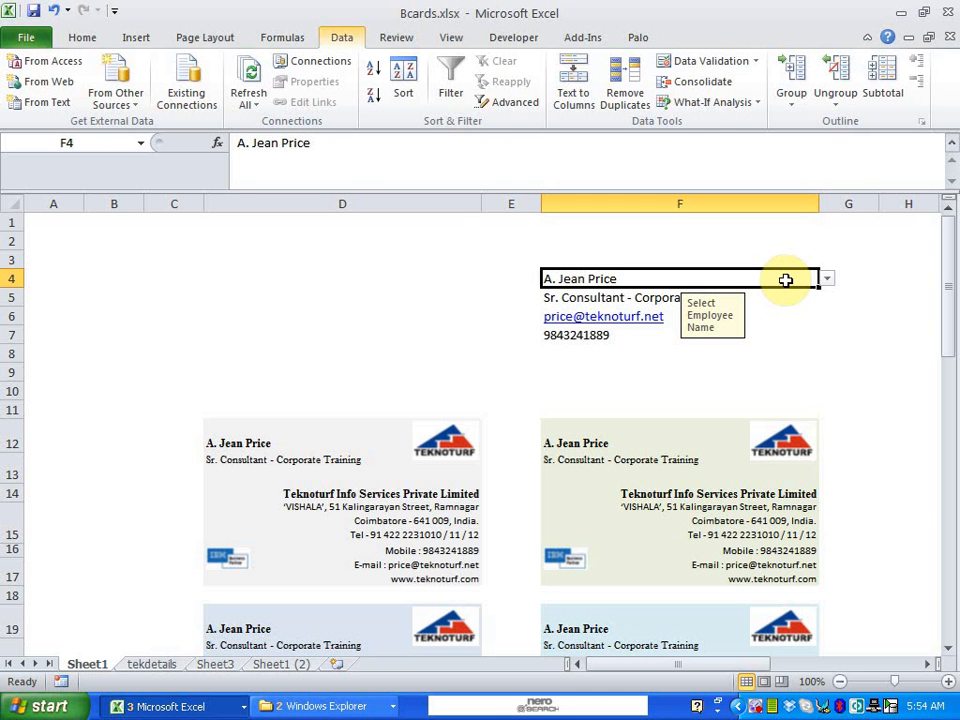
key(alt+a)
key(v)
key(v)
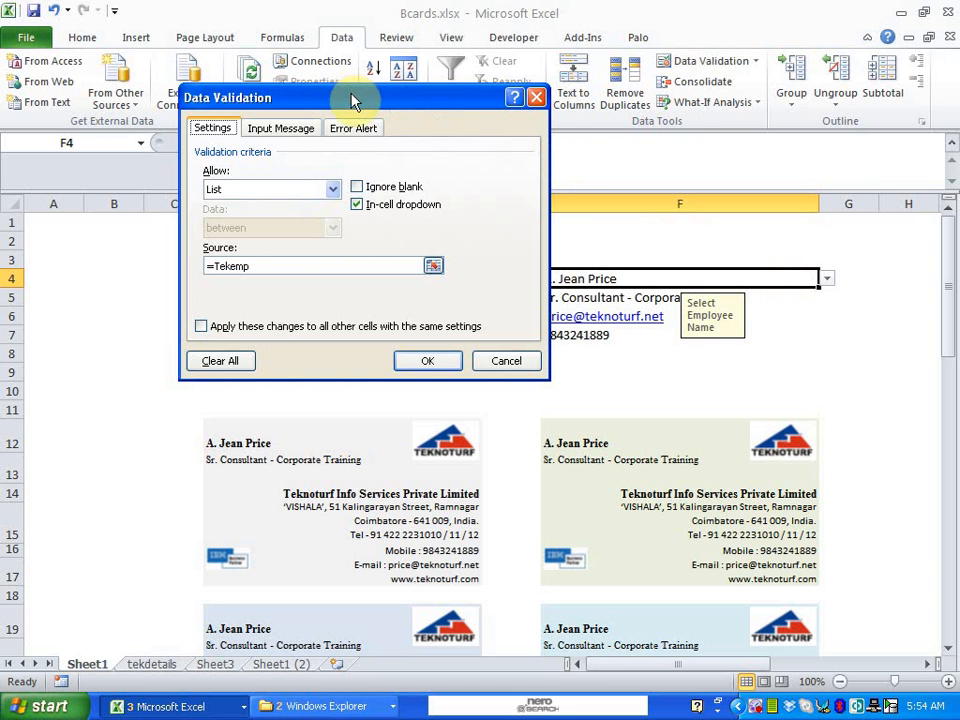
drag(364, 96, 229, 100)
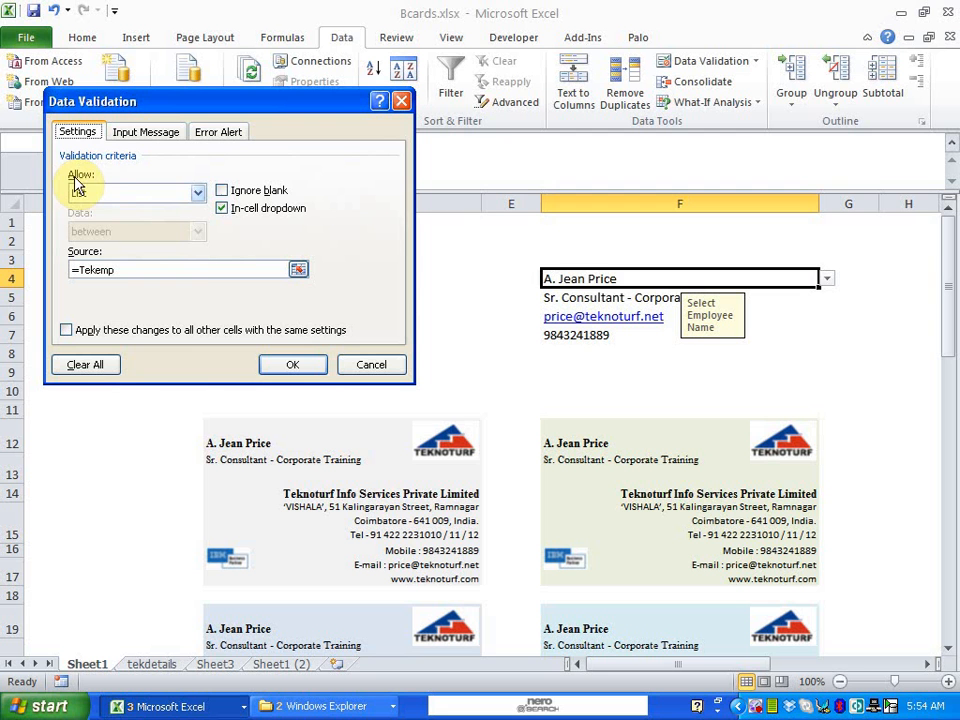
click(199, 193)
click(156, 259)
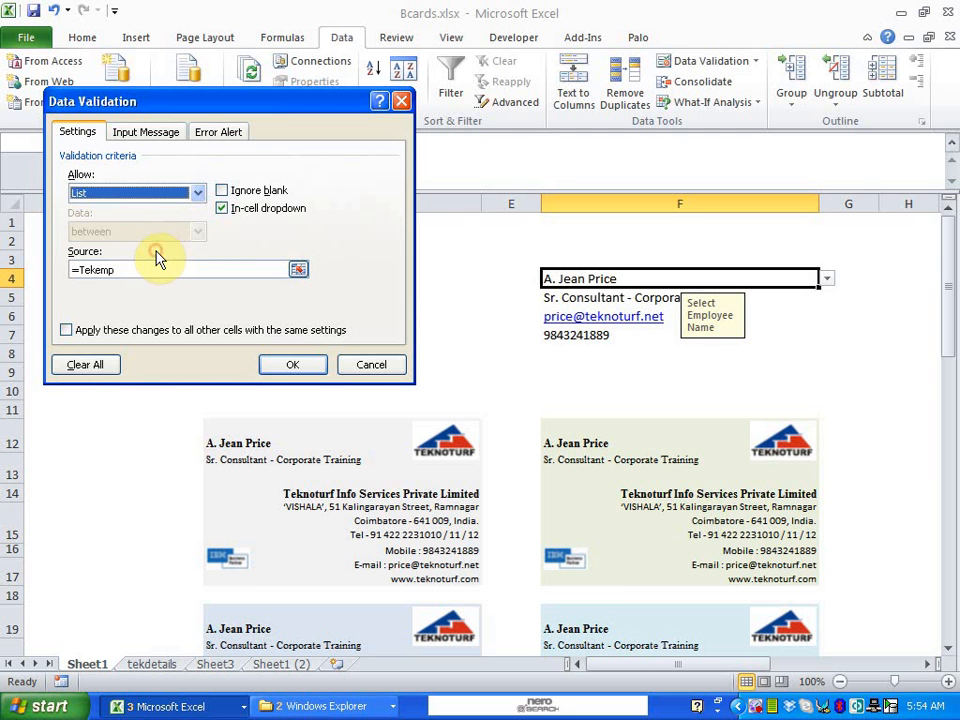
- Review the rule's =Tekemp source and its error alert settings, and accept the data validation rule
click(120, 270)
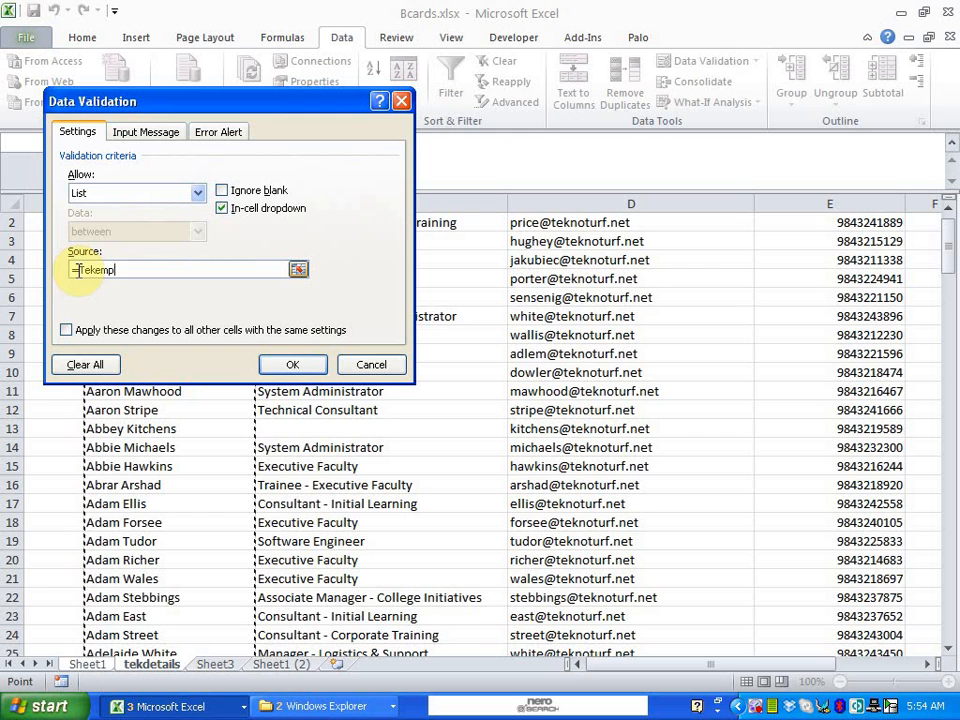
drag(79, 270, 112, 270)
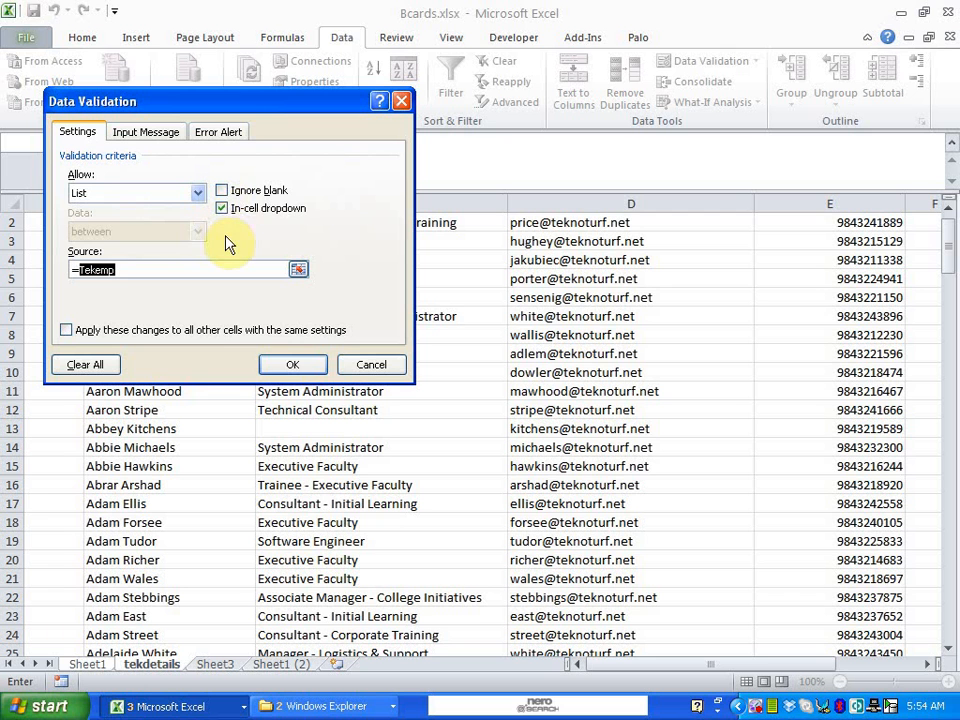
click(225, 136)
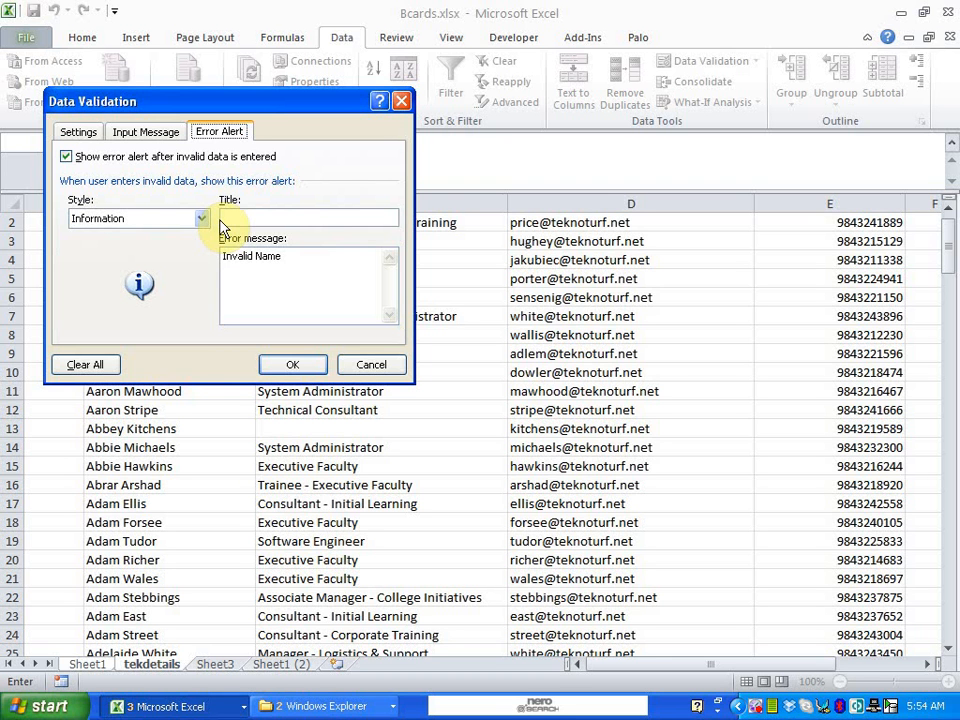
click(304, 366)
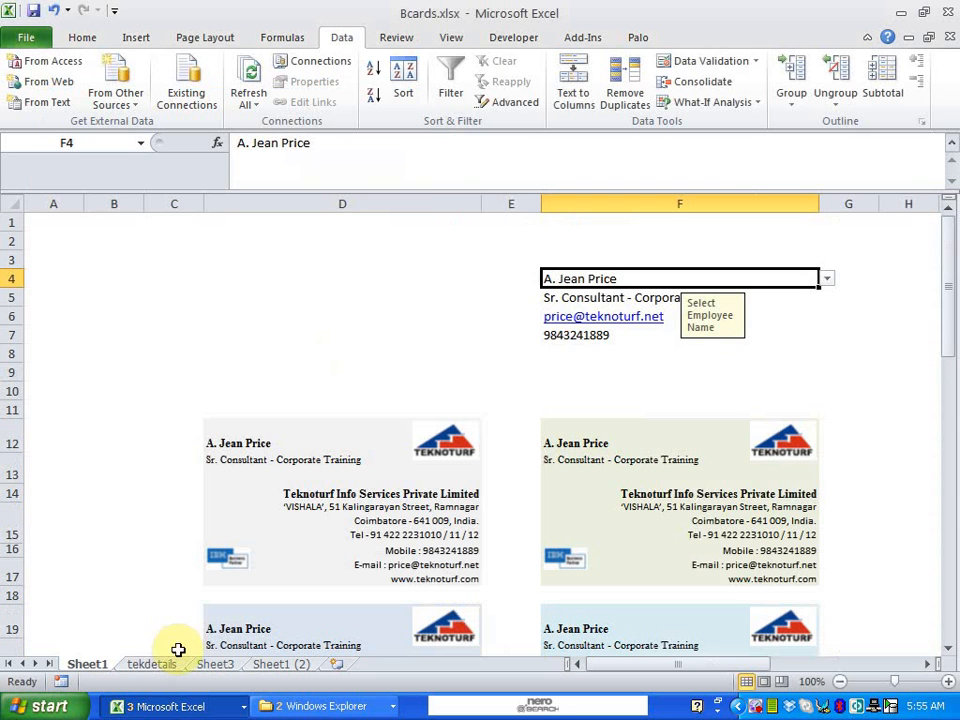
- Choose the fourth employee from the F4 name list and inspect the designation lookup formula in F5
click(826, 283)
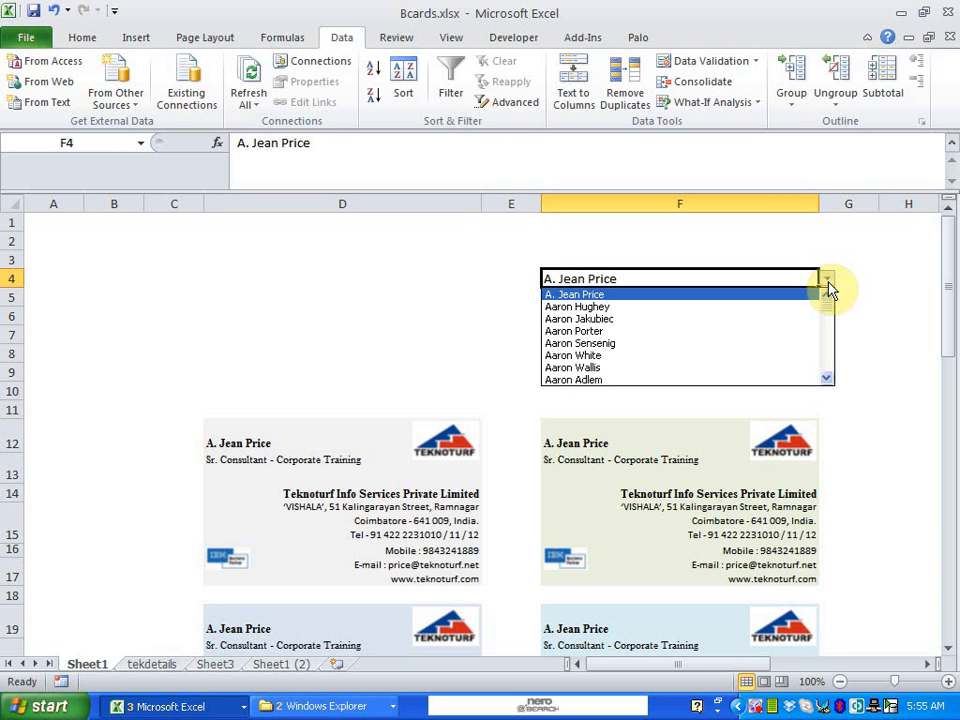
click(772, 334)
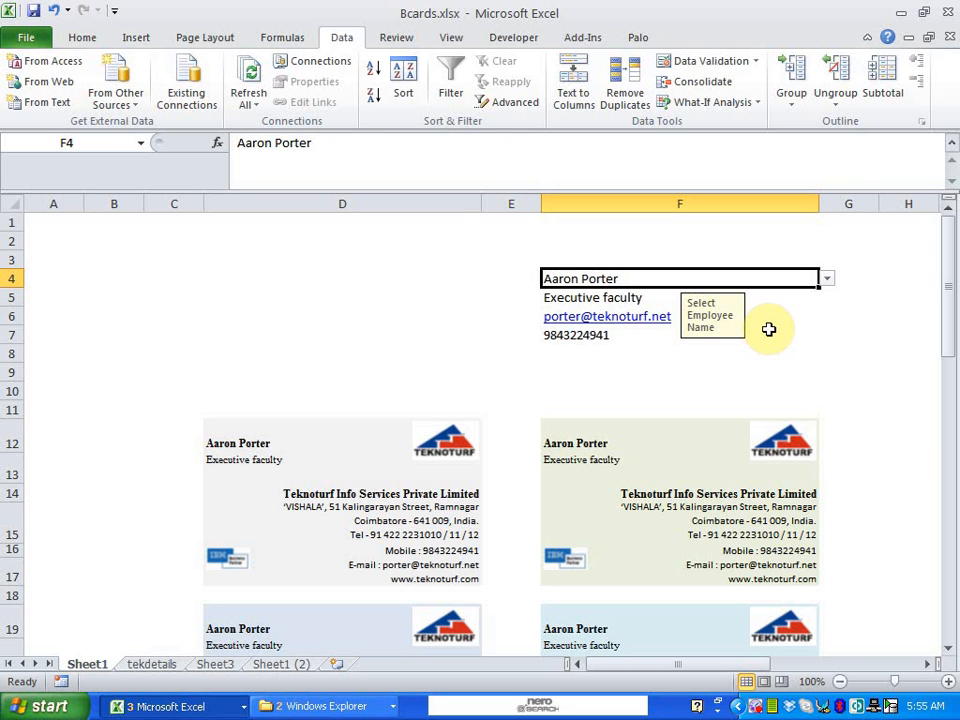
click(656, 299)
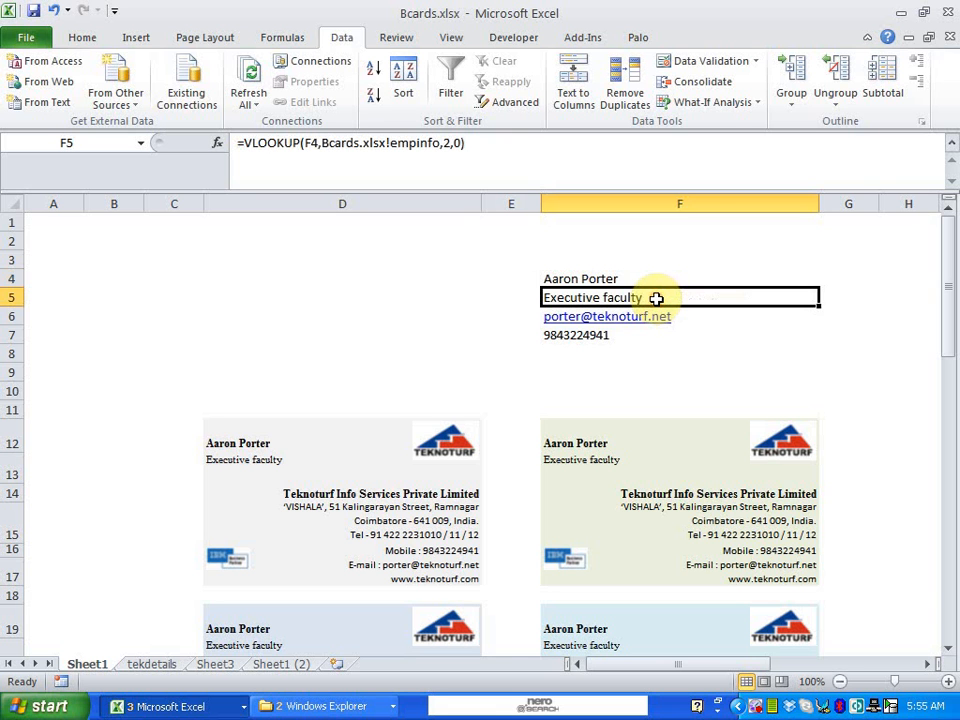
- Inspect the email and mobile number lookup formulas in F6 and F7, and the employee name cell F4
click(736, 321)
click(697, 342)
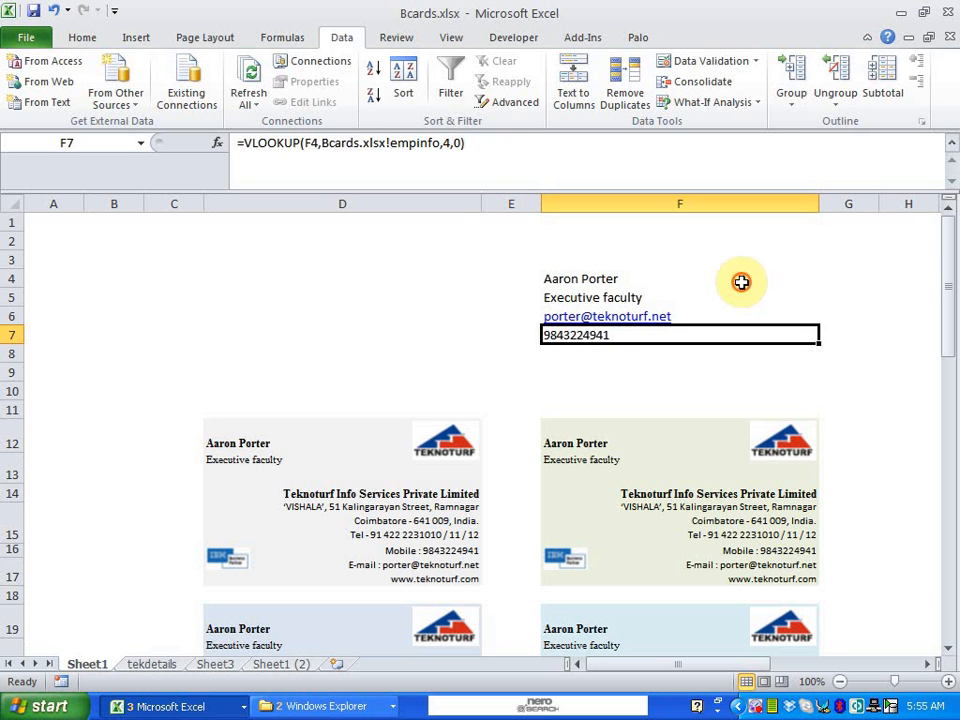
click(691, 281)
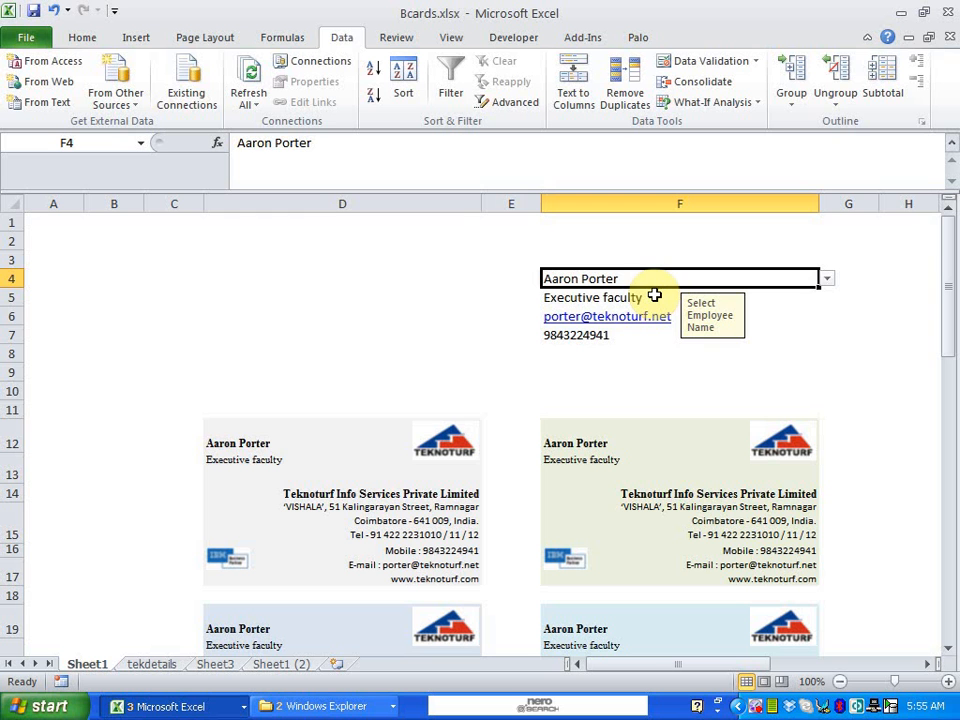
- Examine the designation formula in F5, highlighting the whole formula and its VLOOKUP function name
click(654, 296)
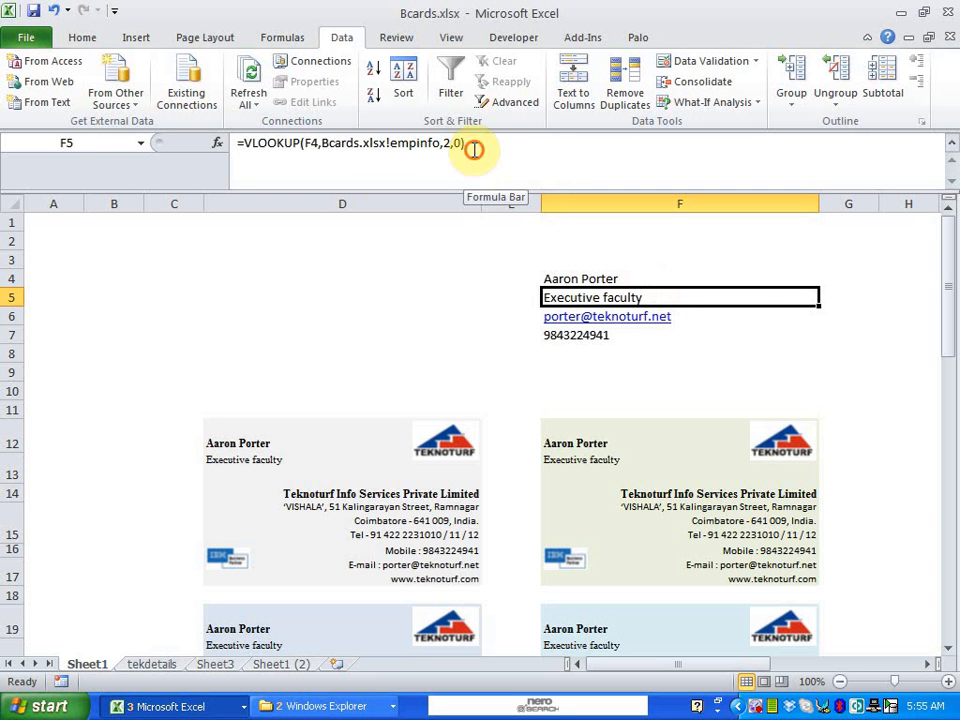
drag(470, 143, 216, 141)
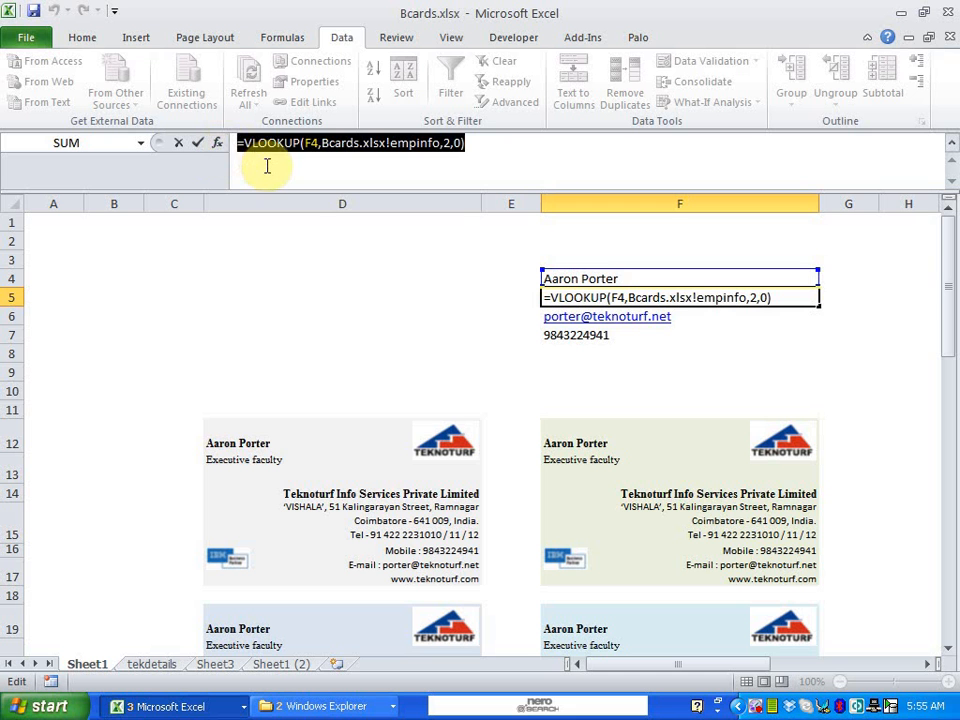
click(267, 166)
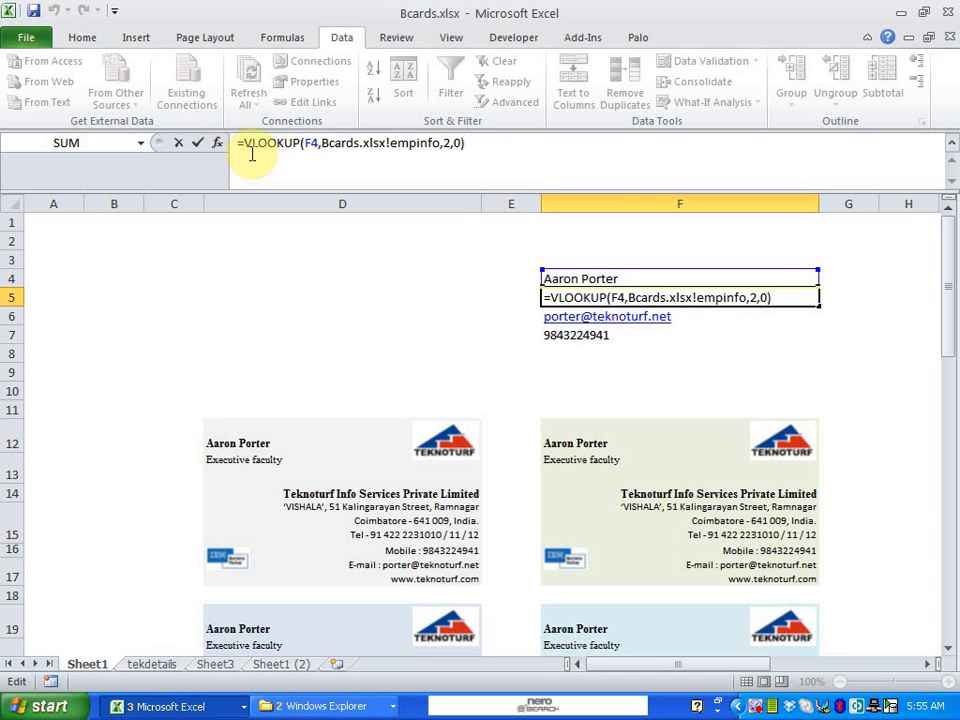
drag(244, 146, 304, 146)
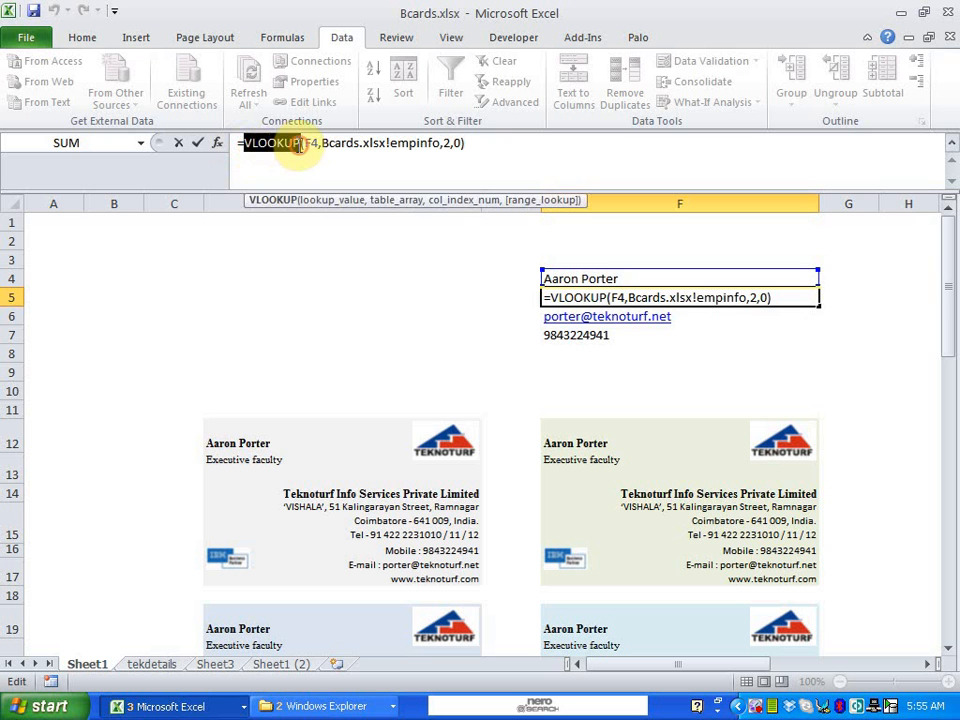
click(311, 164)
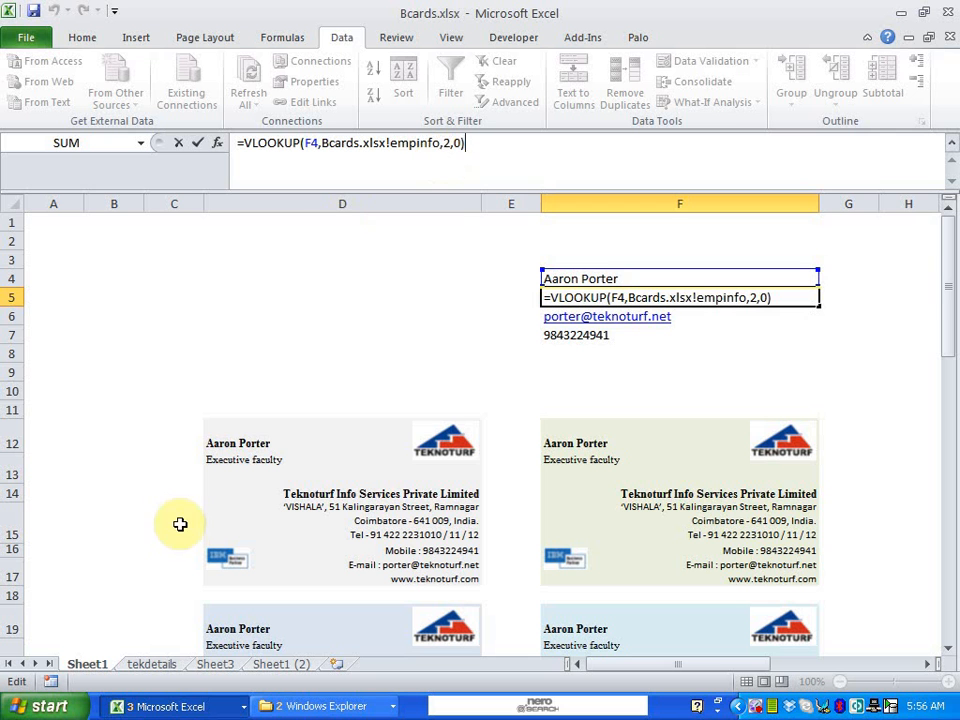
- Review the Name, Designation, Email and number columns of the employee table on the tekdetails sheet
click(168, 666)
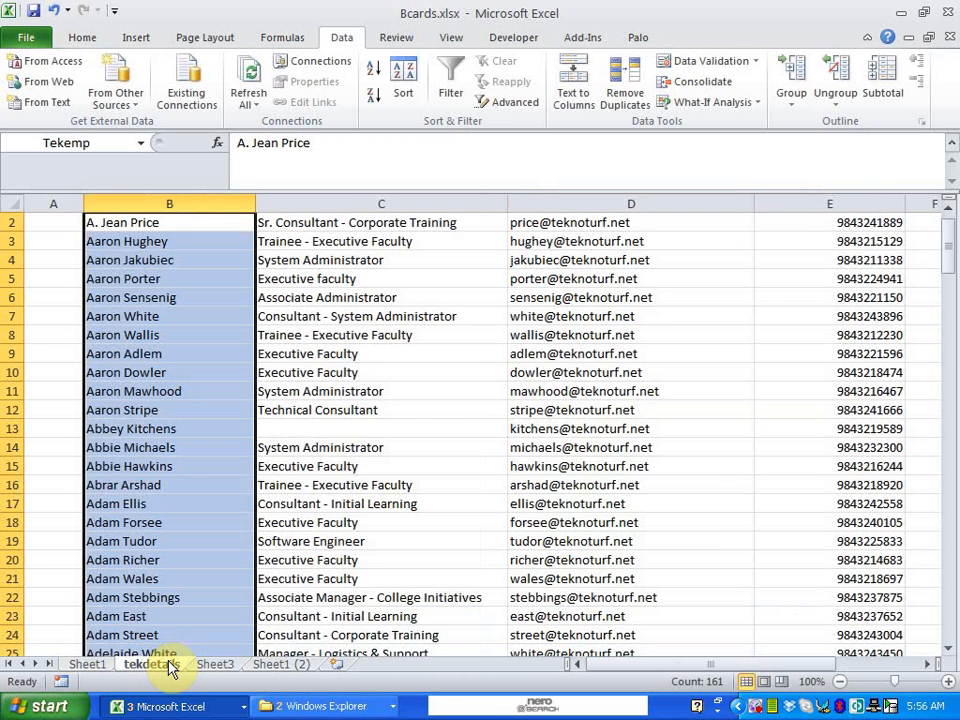
drag(949, 240, 949, 210)
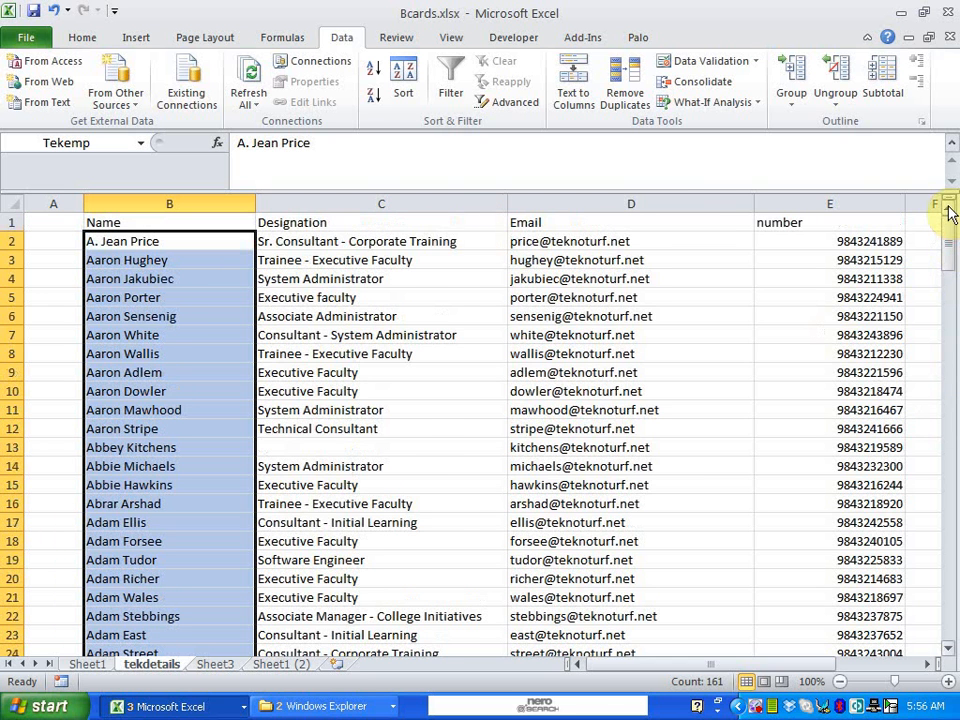
click(336, 241)
click(223, 242)
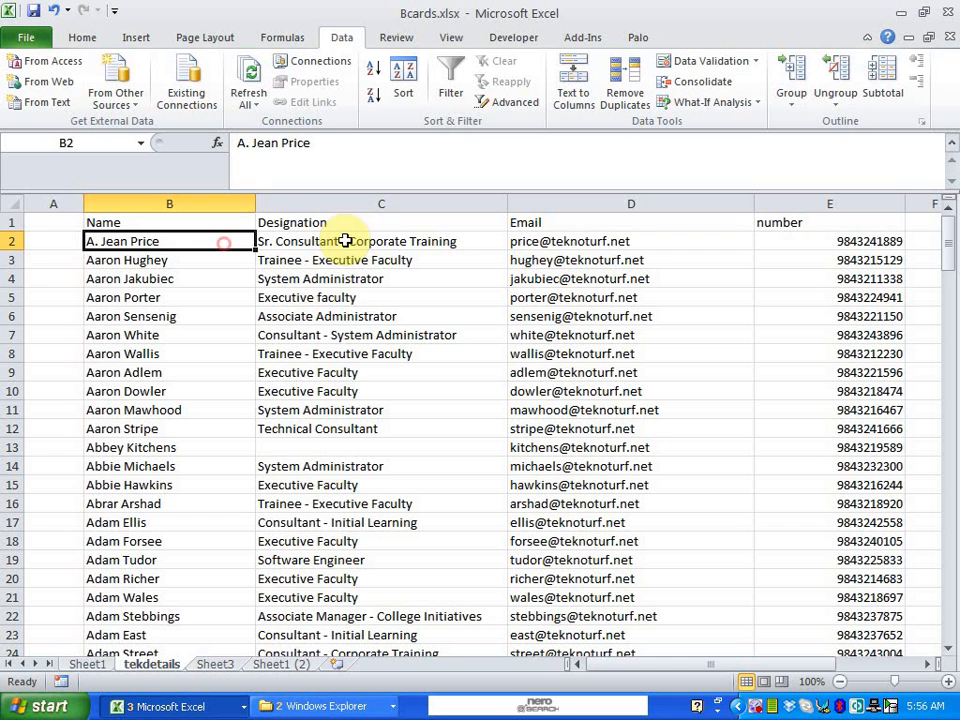
click(403, 223)
click(591, 222)
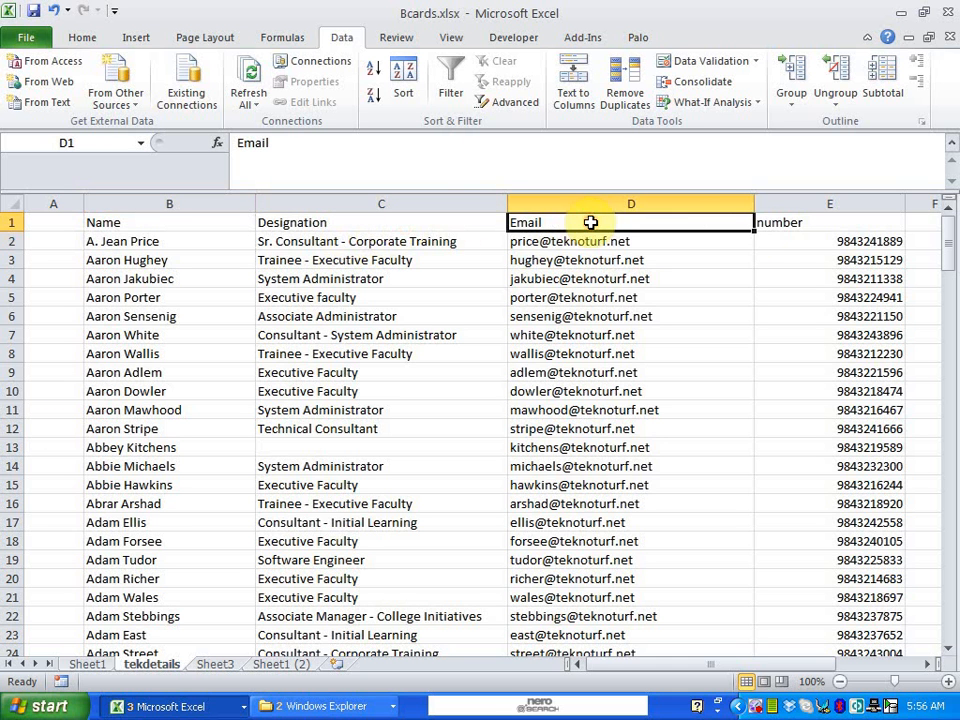
click(792, 225)
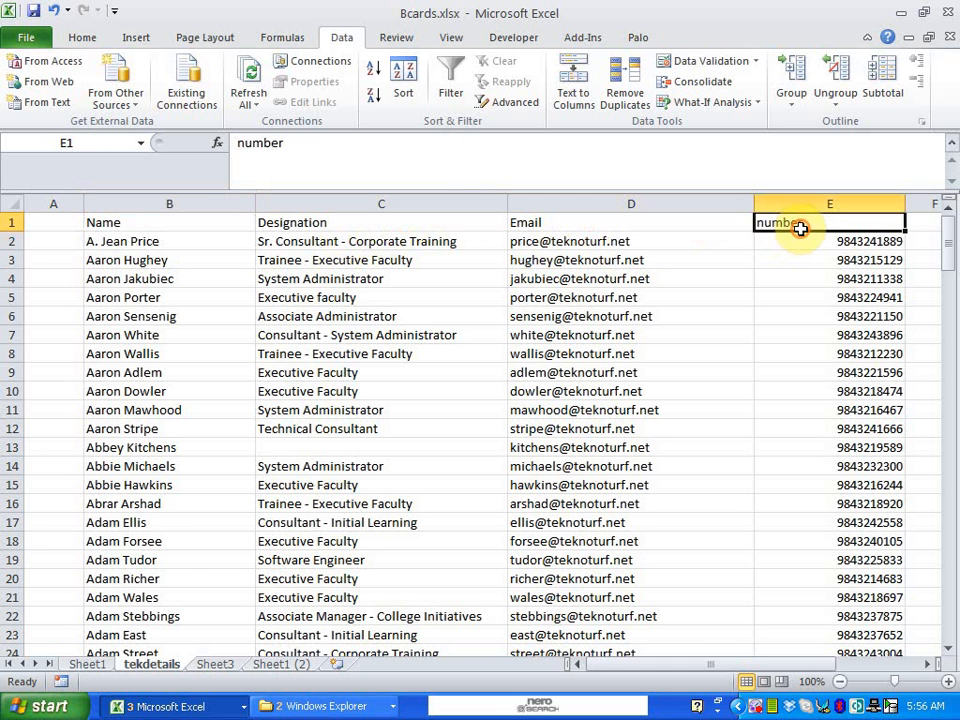
- Examine the F4, empinfo, 2 and 0 arguments of the F5 VLOOKUP formula on Sheet1, and leave the formula unchanged
click(92, 665)
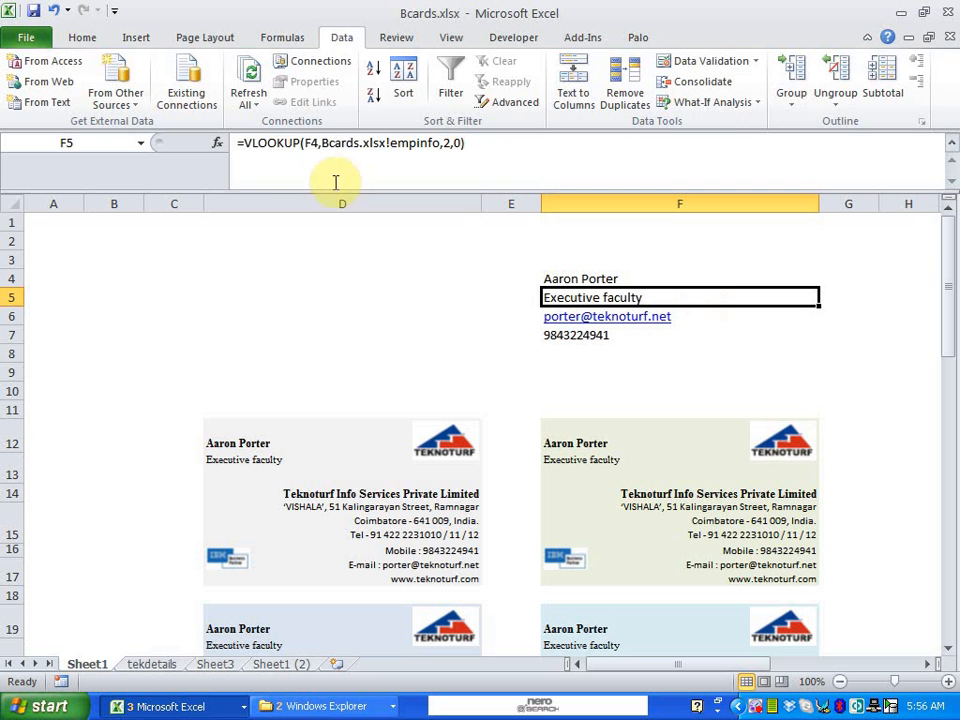
double_click(311, 143)
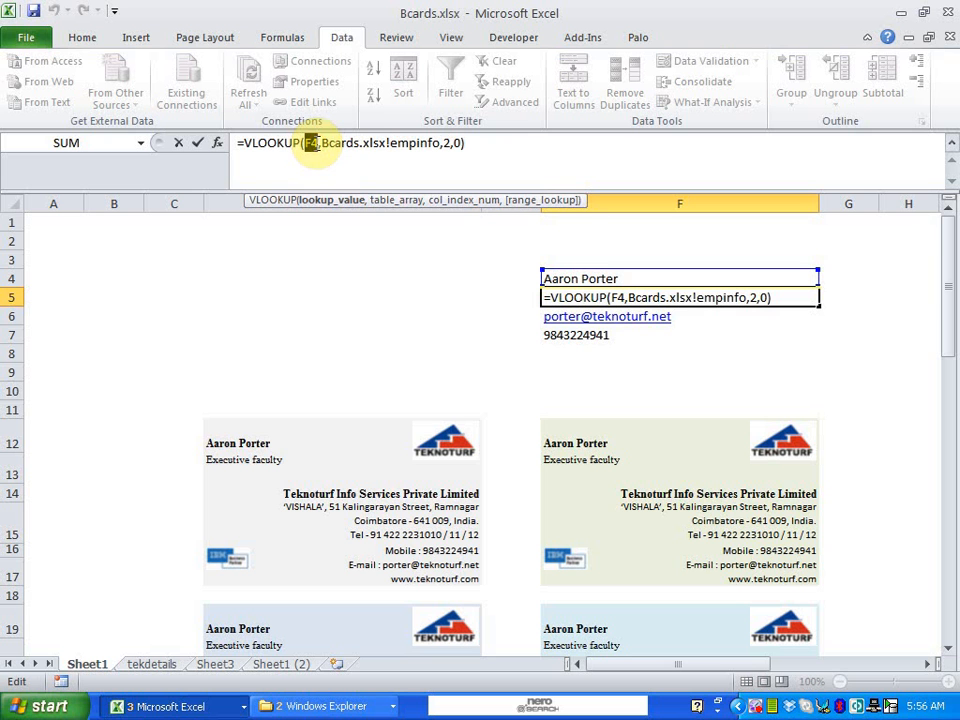
click(350, 143)
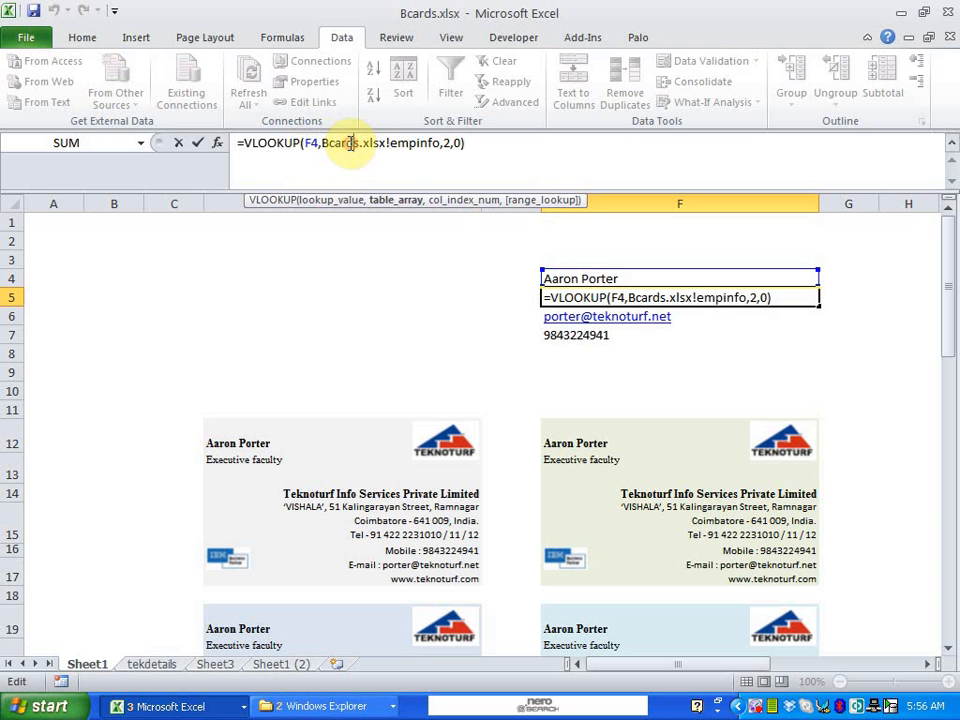
drag(390, 143, 450, 147)
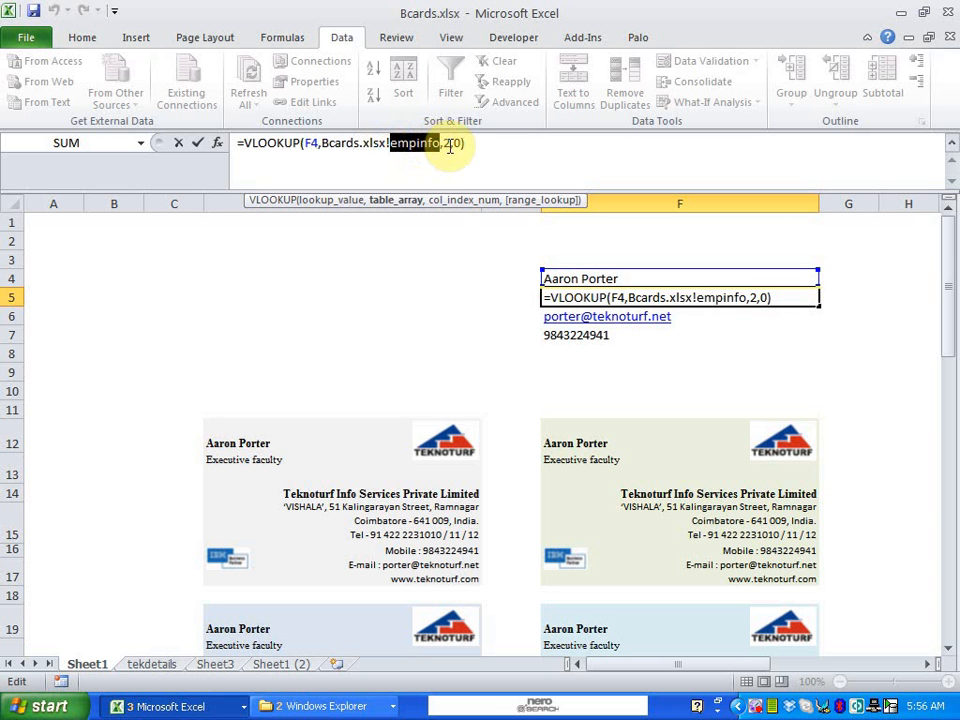
click(449, 143)
double_click(447, 143)
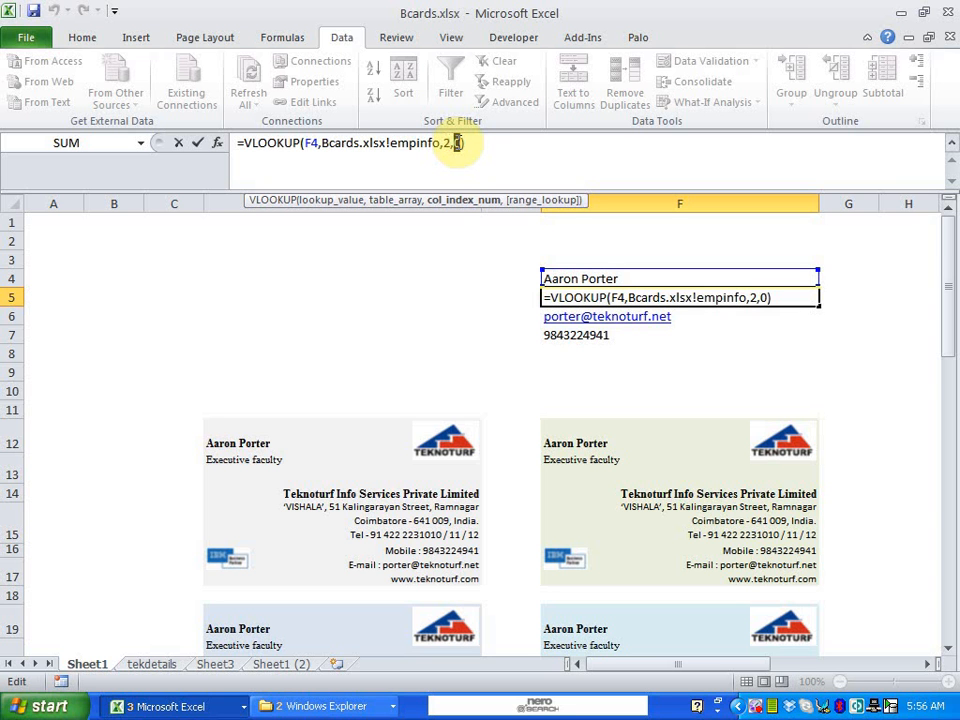
double_click(456, 143)
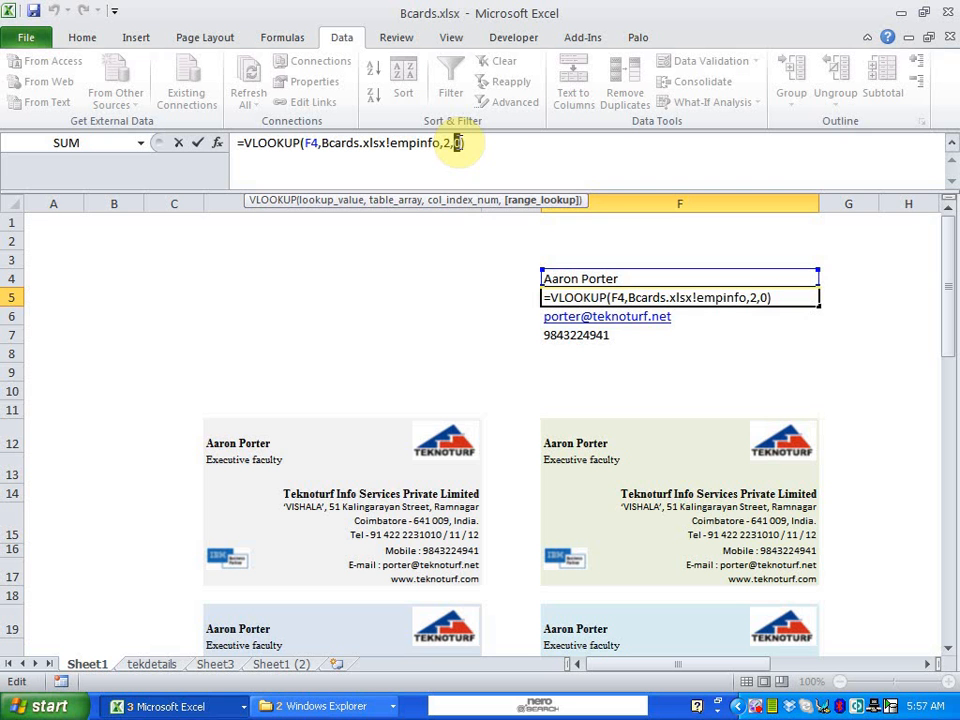
click(481, 143)
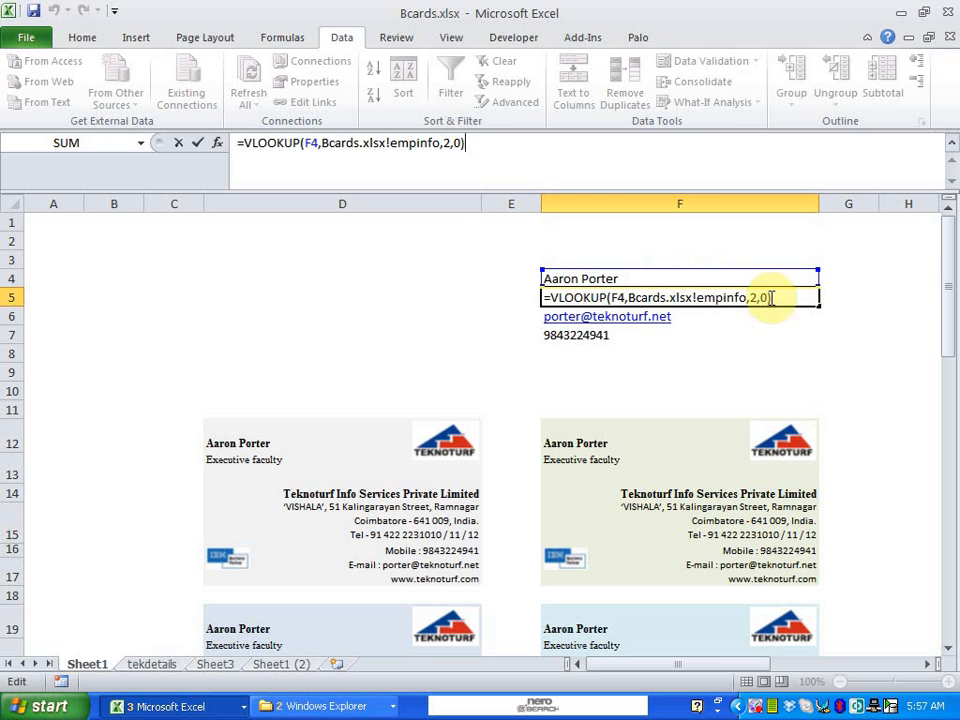
key(Return)
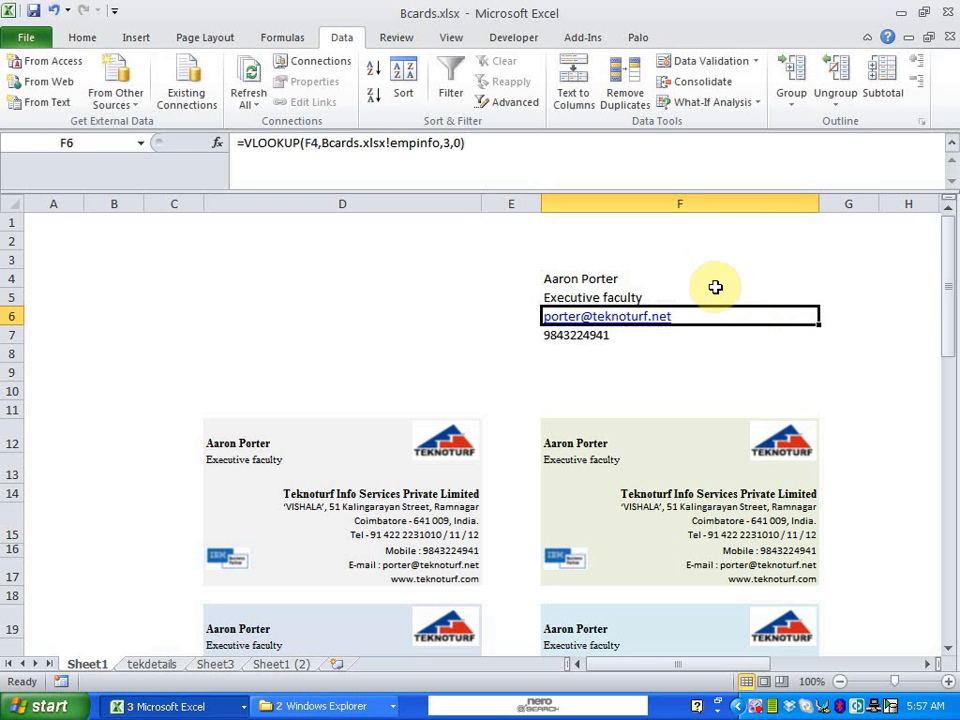
- Compare the F5 formula with the email lookup in F6, examining its F4, empinfo and column index 3 arguments
click(606, 292)
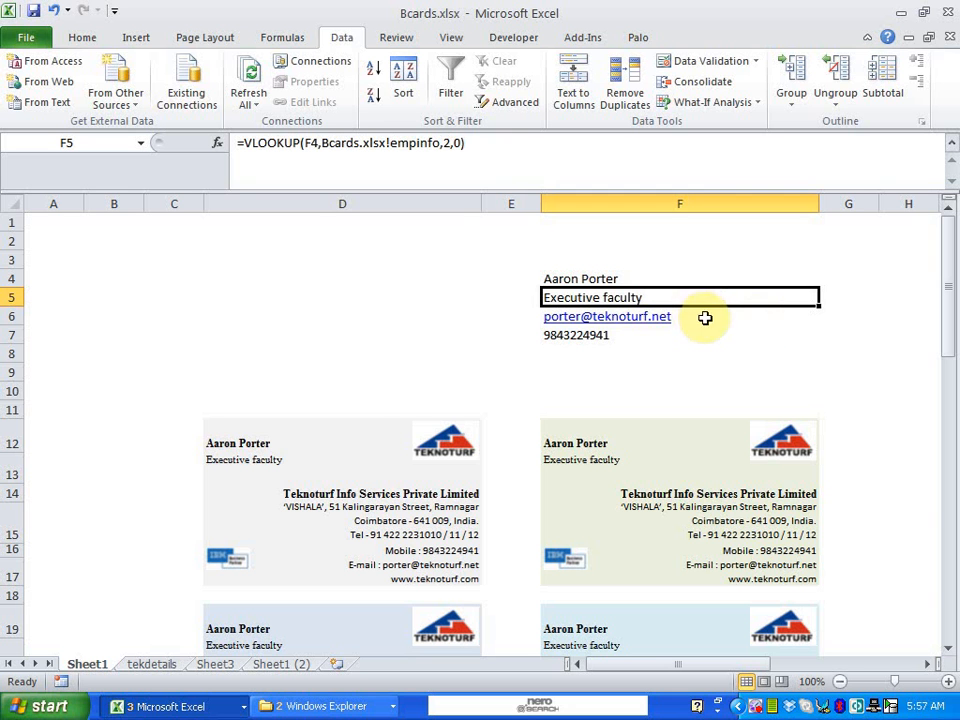
click(758, 316)
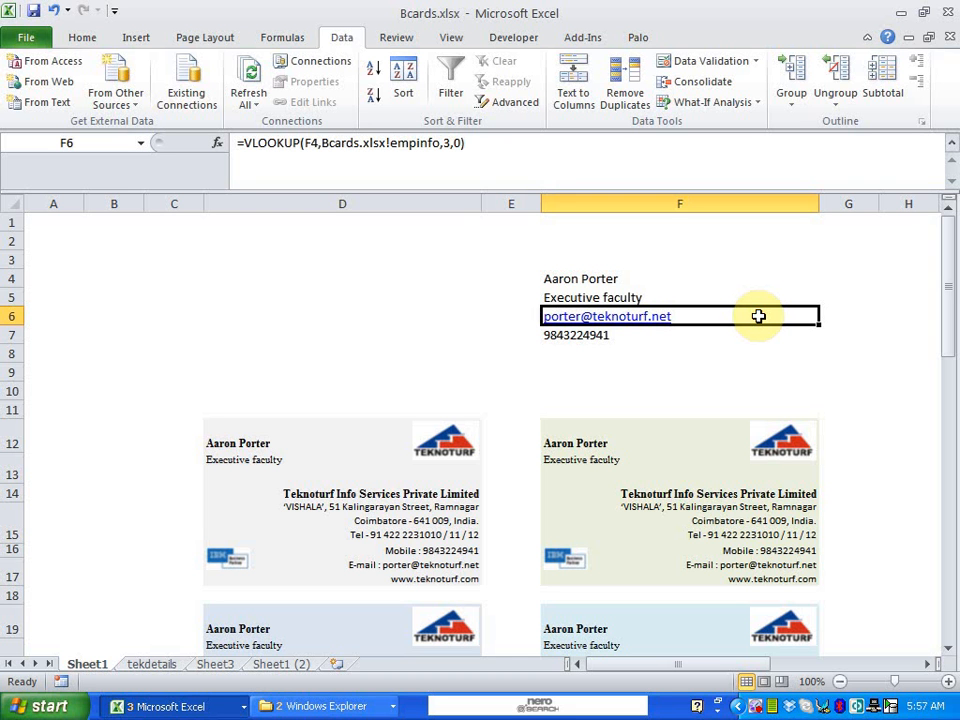
double_click(308, 143)
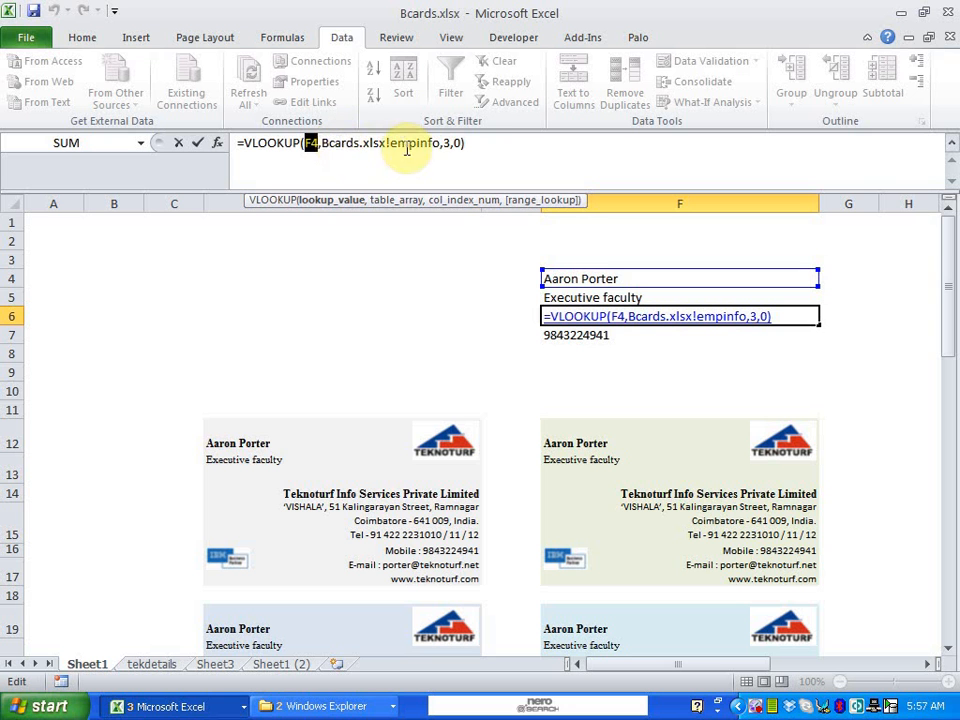
drag(390, 143, 437, 150)
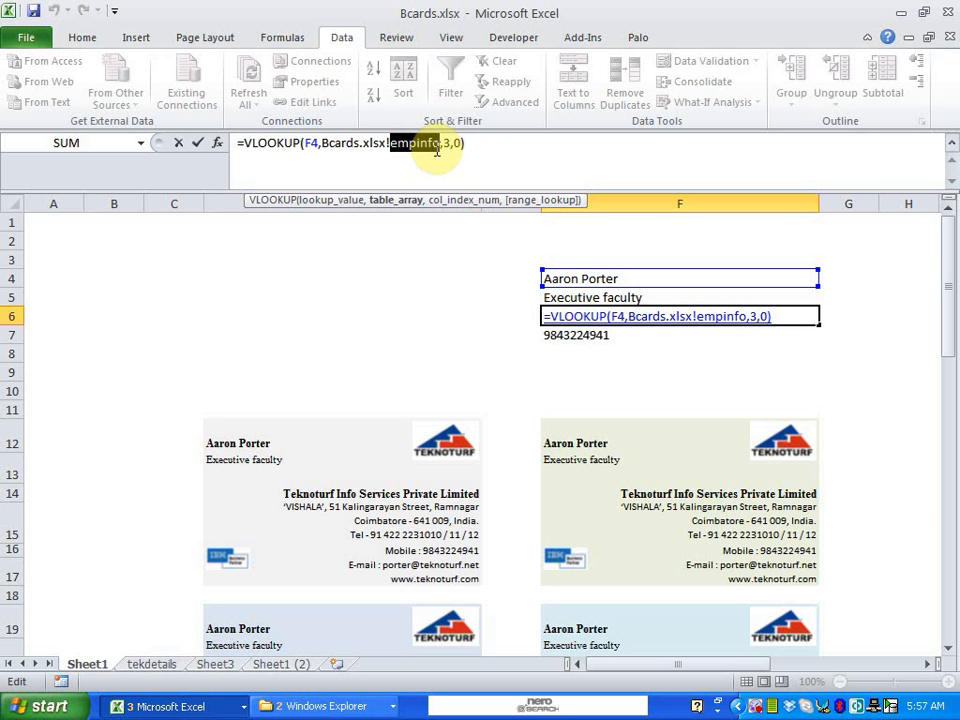
double_click(448, 143)
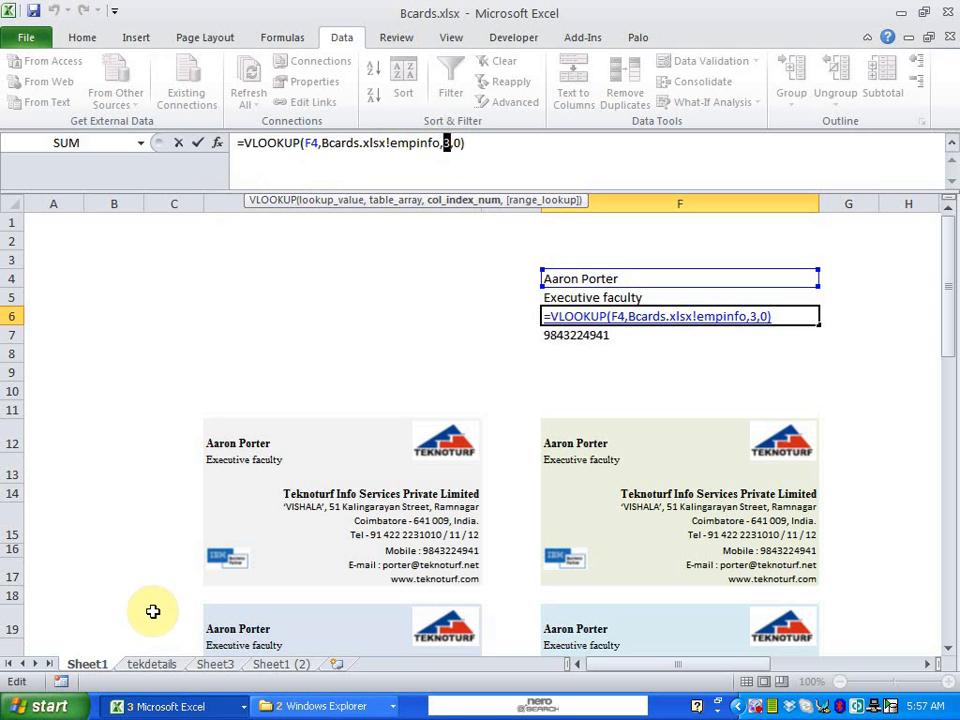
click(162, 668)
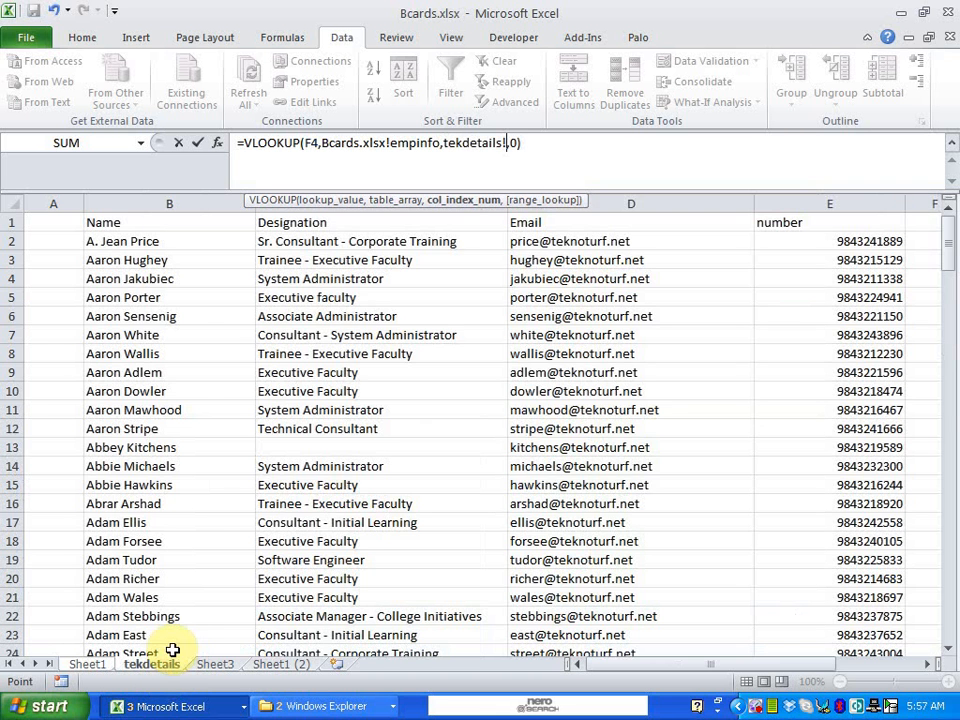
click(154, 300)
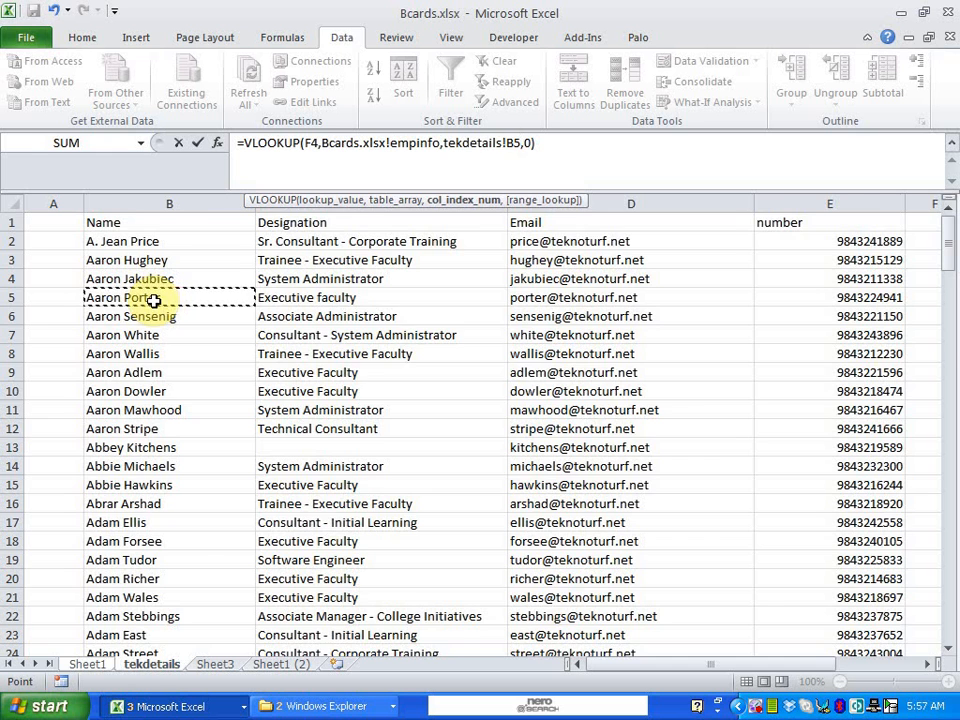
key(Escape)
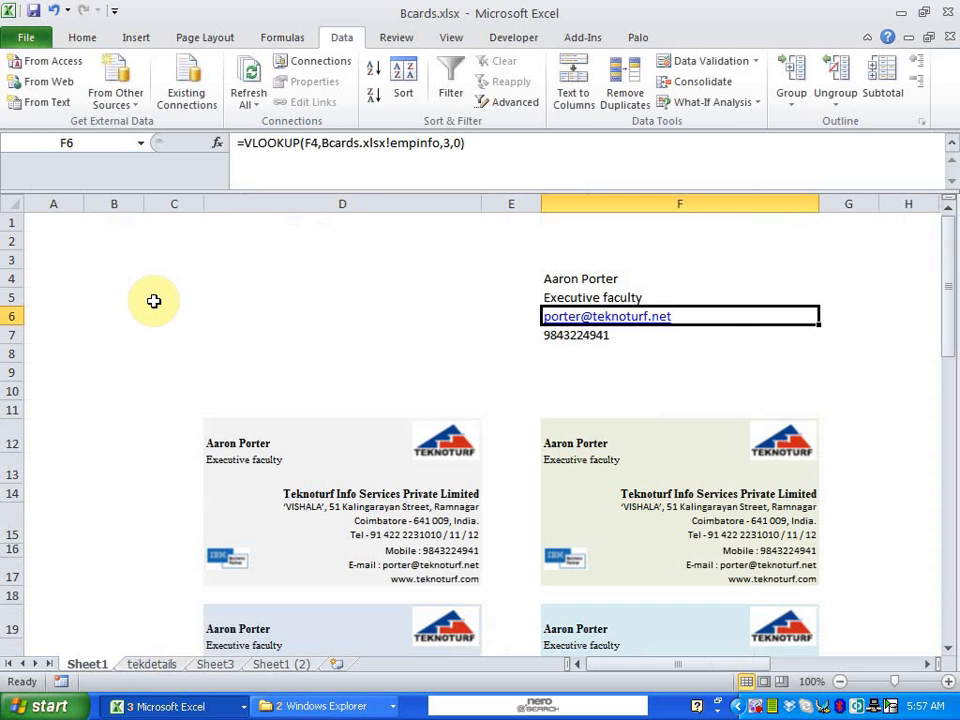
- Trace the selected employee's name, designation, email and number across row 5 of the tekdetails sheet
click(154, 666)
click(201, 299)
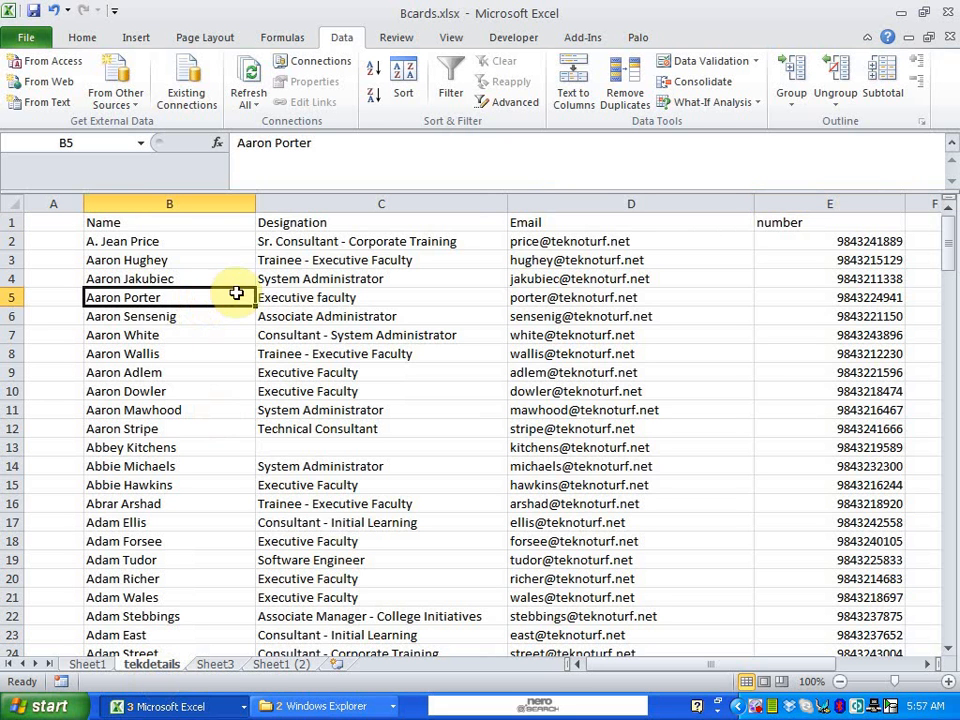
click(314, 294)
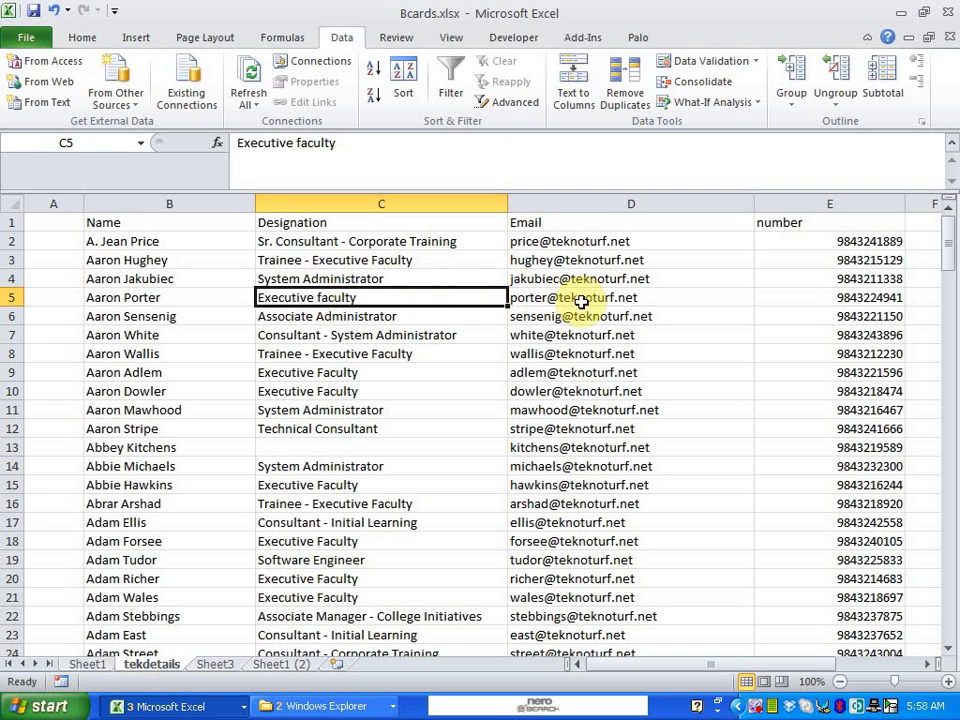
click(625, 299)
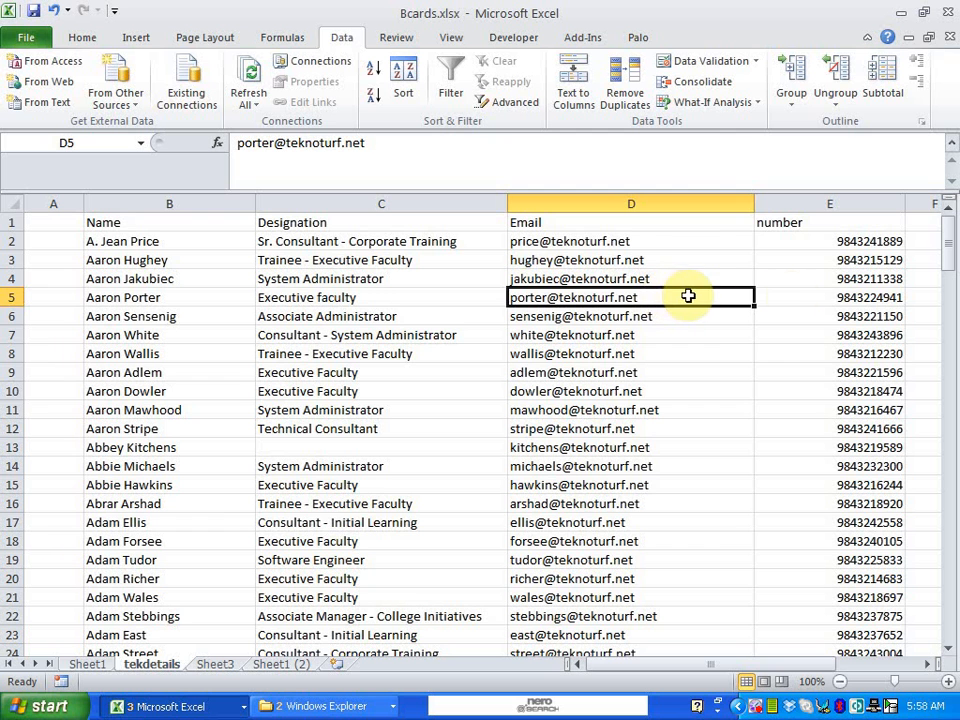
click(832, 296)
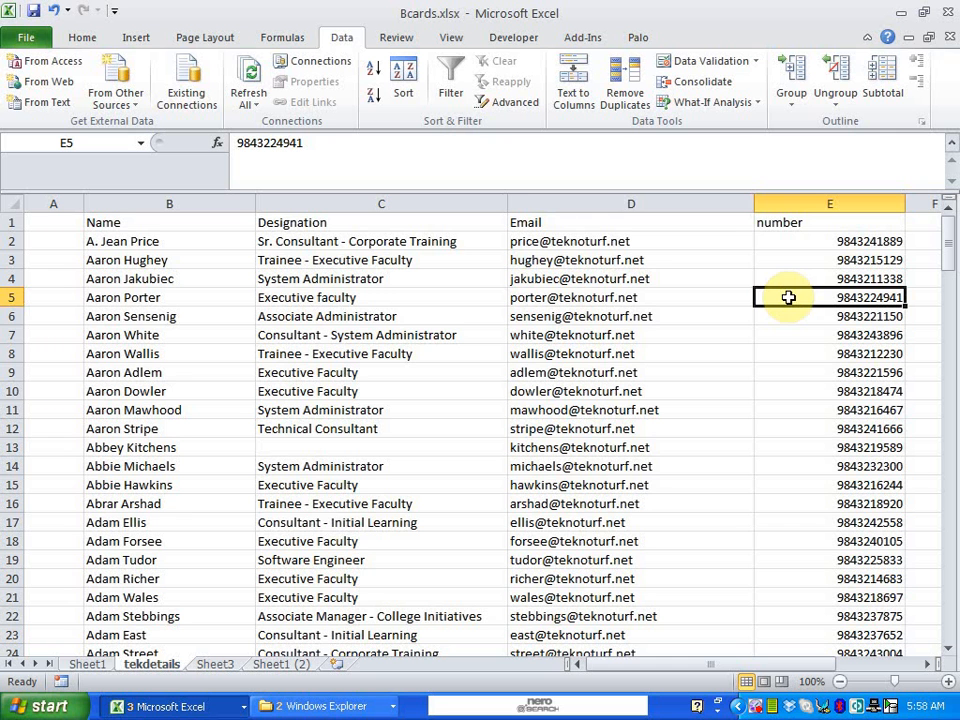
- Return to Sheet1 and examine the number lookup formula in F7, including its column index 4
click(88, 664)
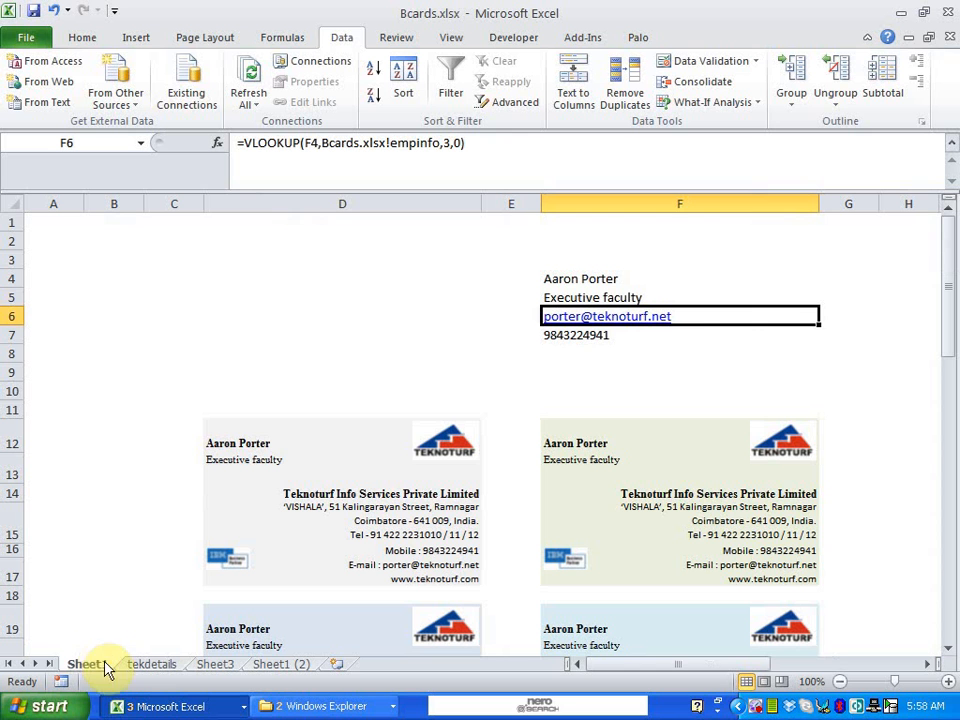
click(710, 334)
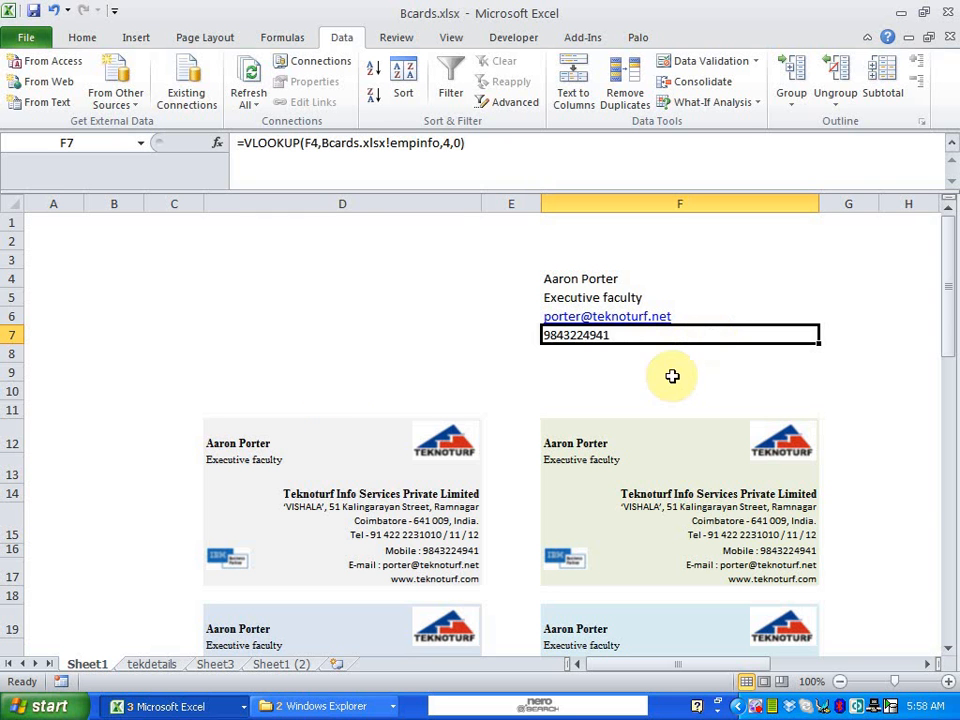
- Choose the employee from row 9 of tekdetails in the F4 list, and review the first row of cards, D12:F17
click(767, 276)
click(827, 279)
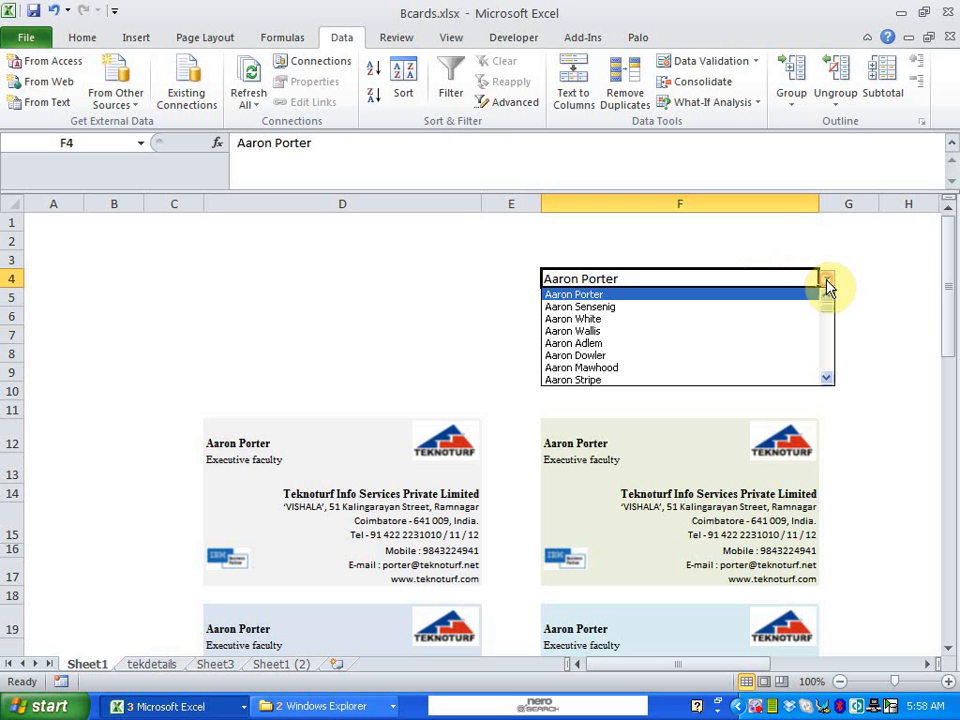
click(745, 355)
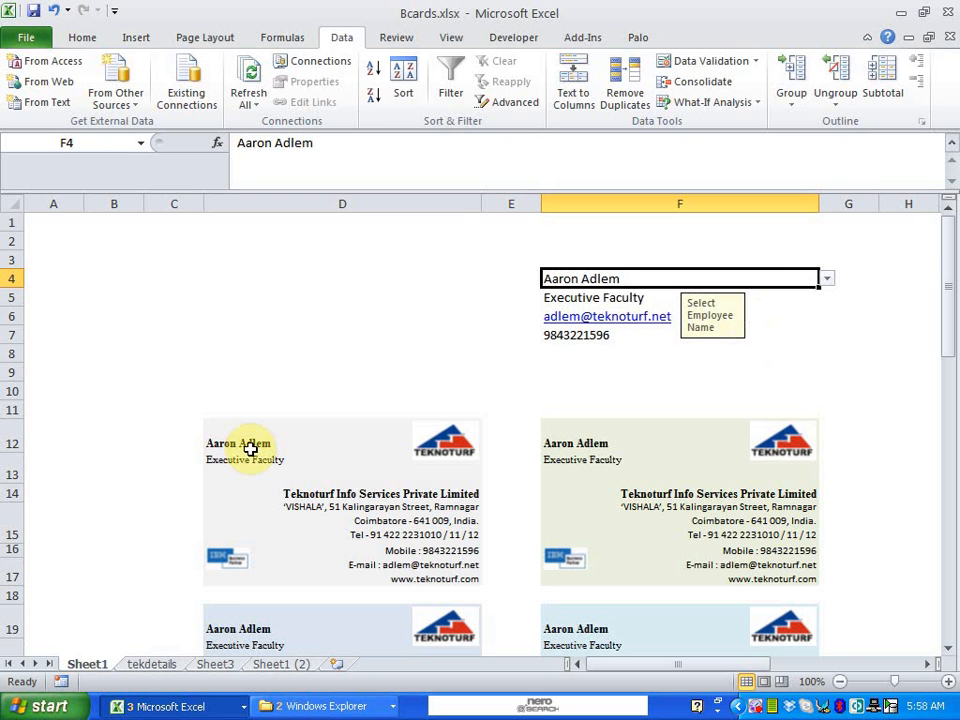
drag(258, 443, 567, 576)
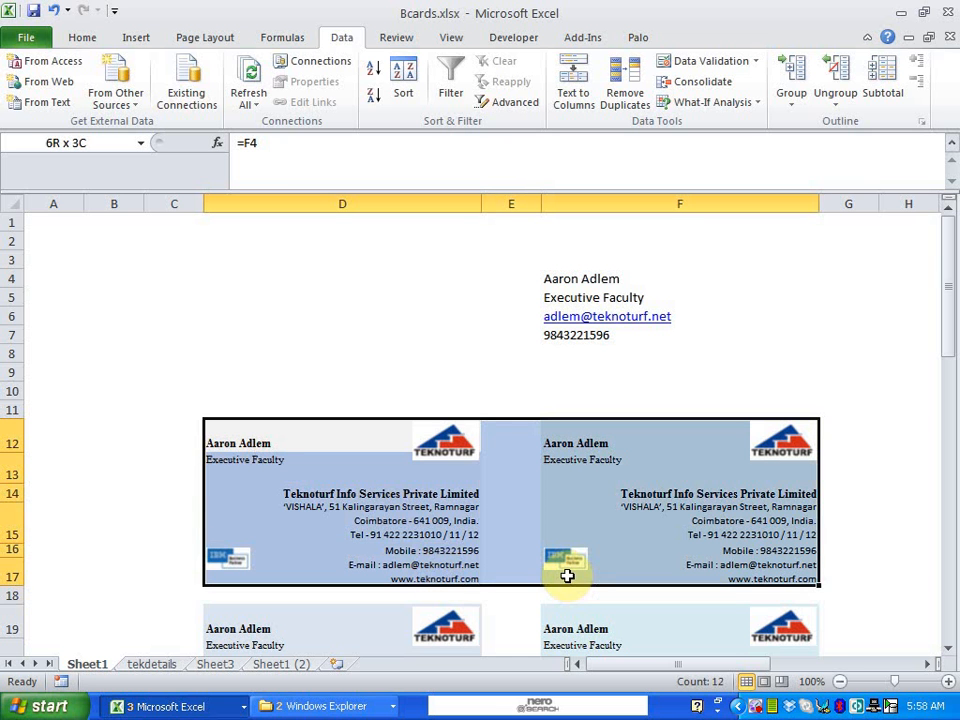
click(267, 343)
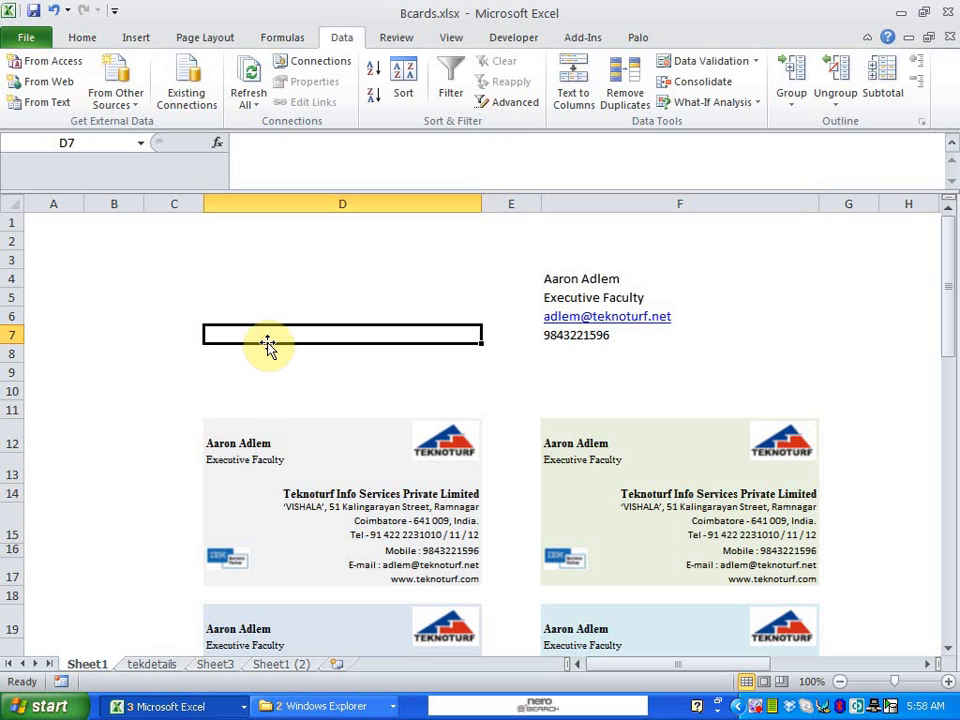
- Trace the name reference in card cell D12 to F4, and choose the employee from tekdetails row 10 in the F4 list
click(255, 444)
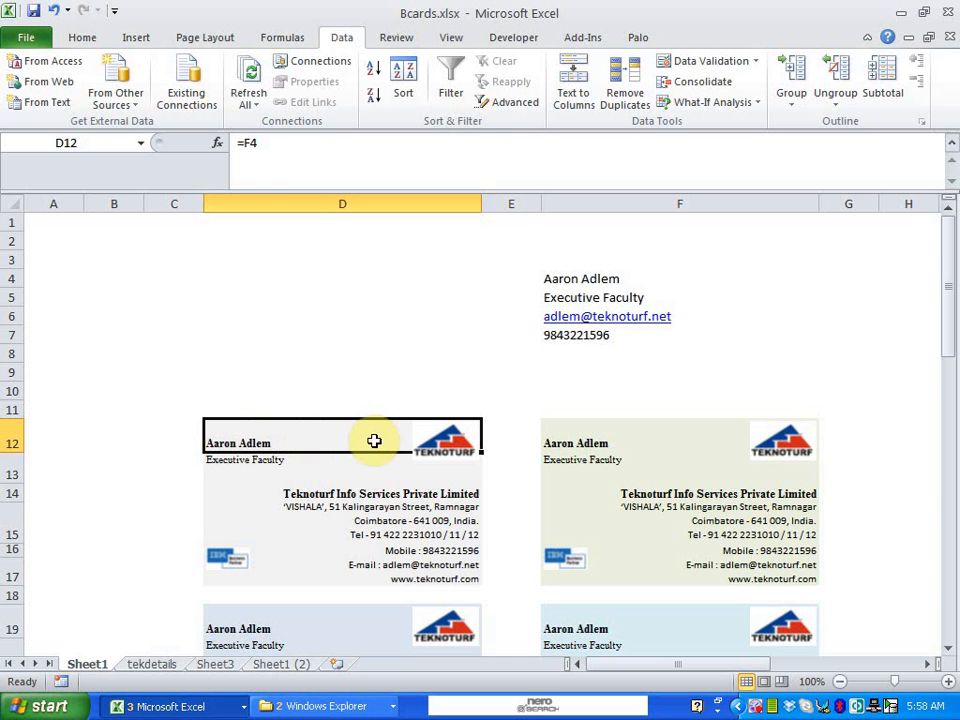
click(606, 279)
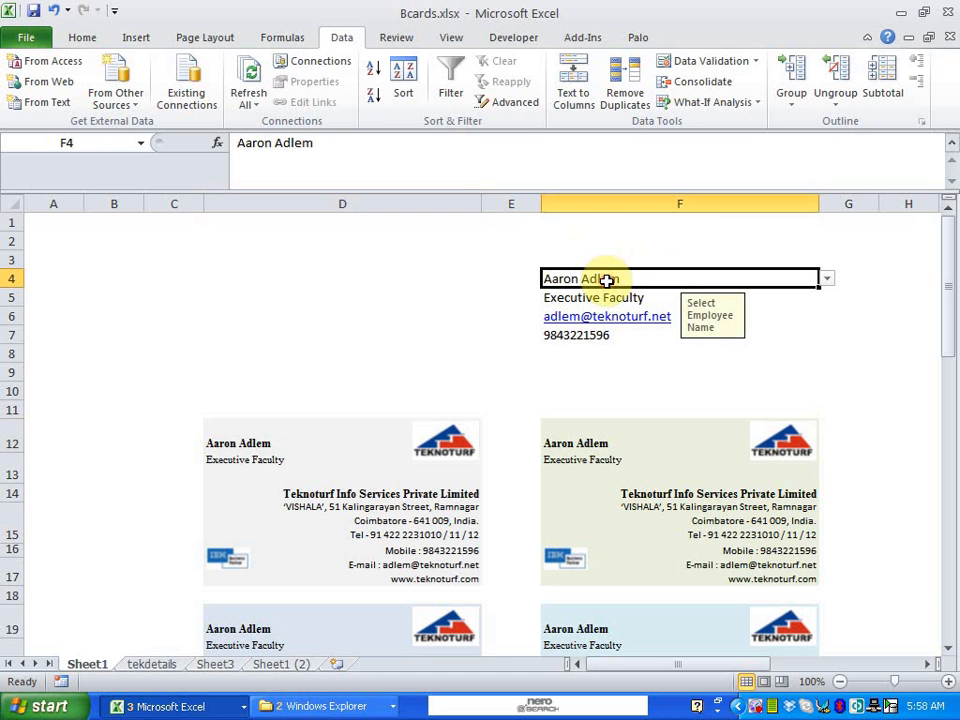
click(828, 280)
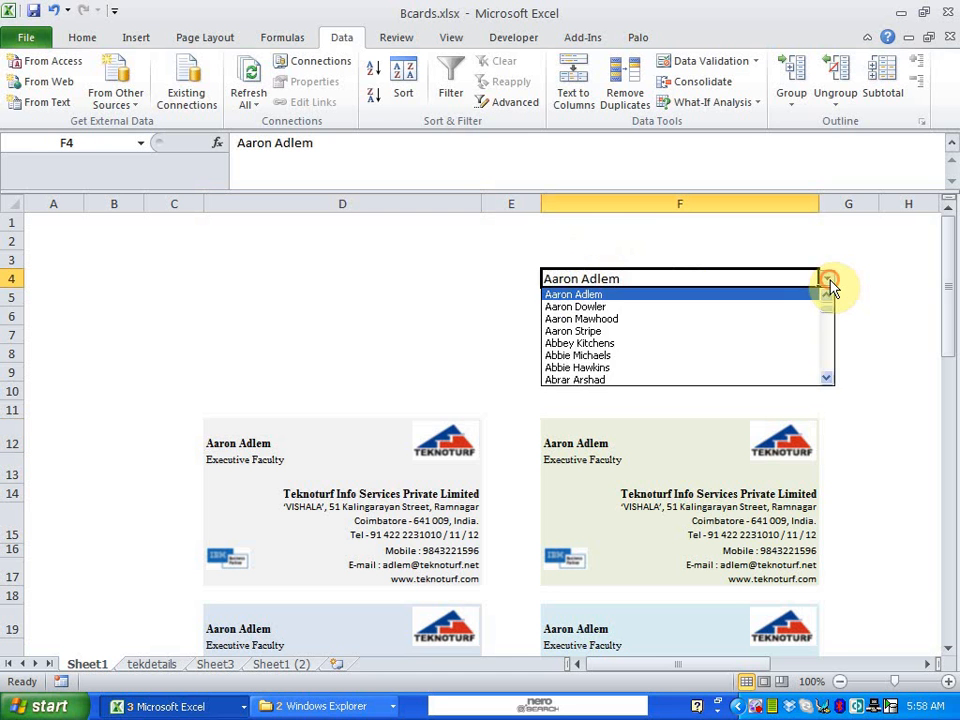
click(784, 307)
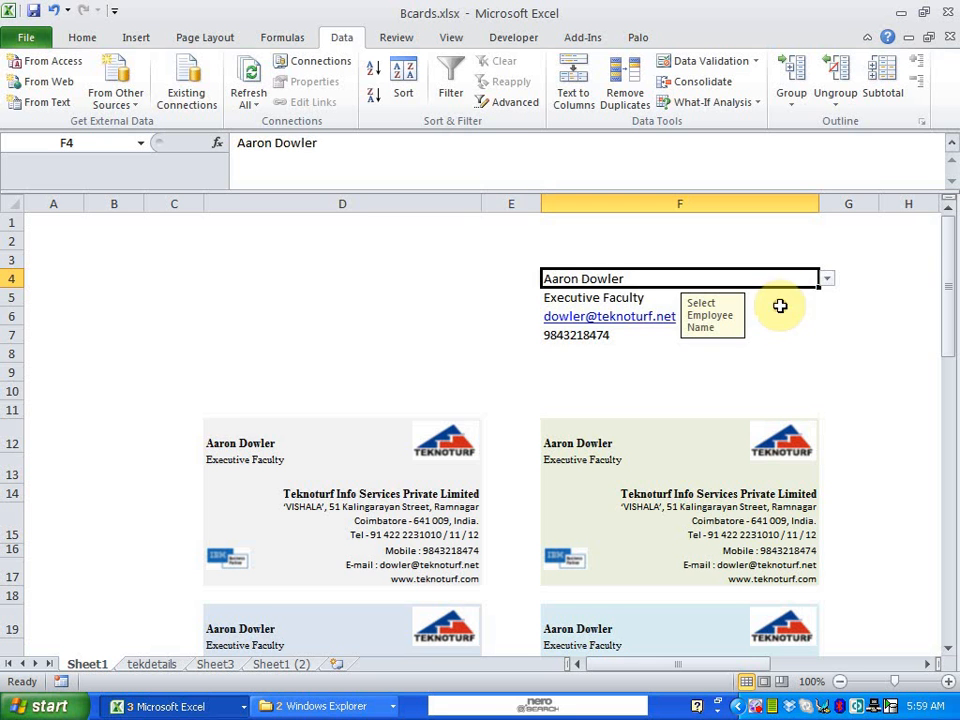
- Trace the name and designation references in D12 and D13 to their source cells, and examine the company name and address in D14:D15
click(241, 447)
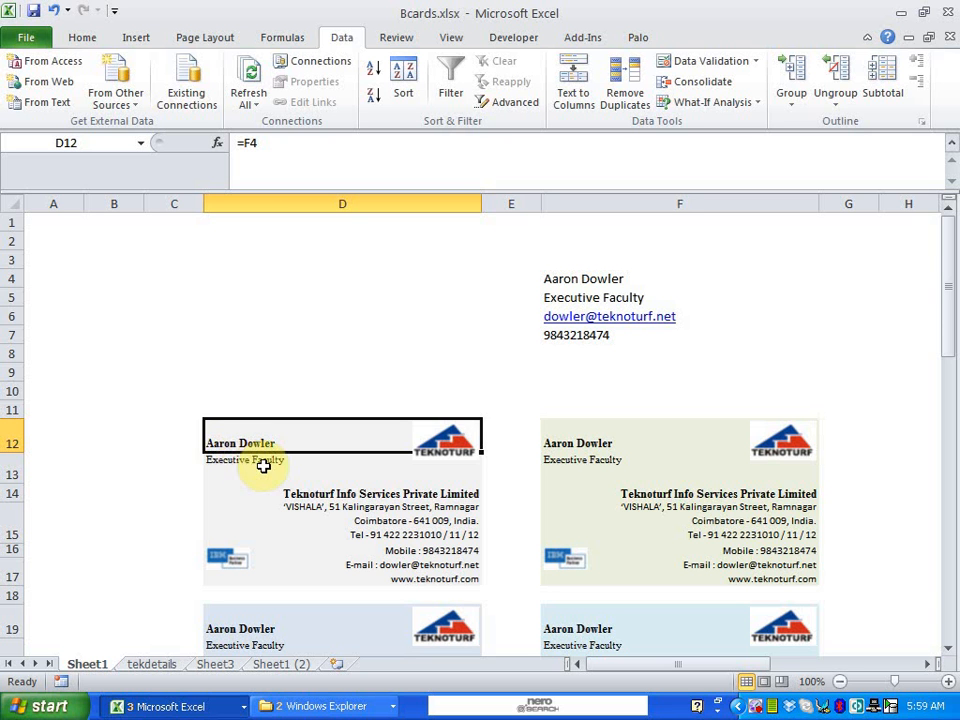
click(263, 466)
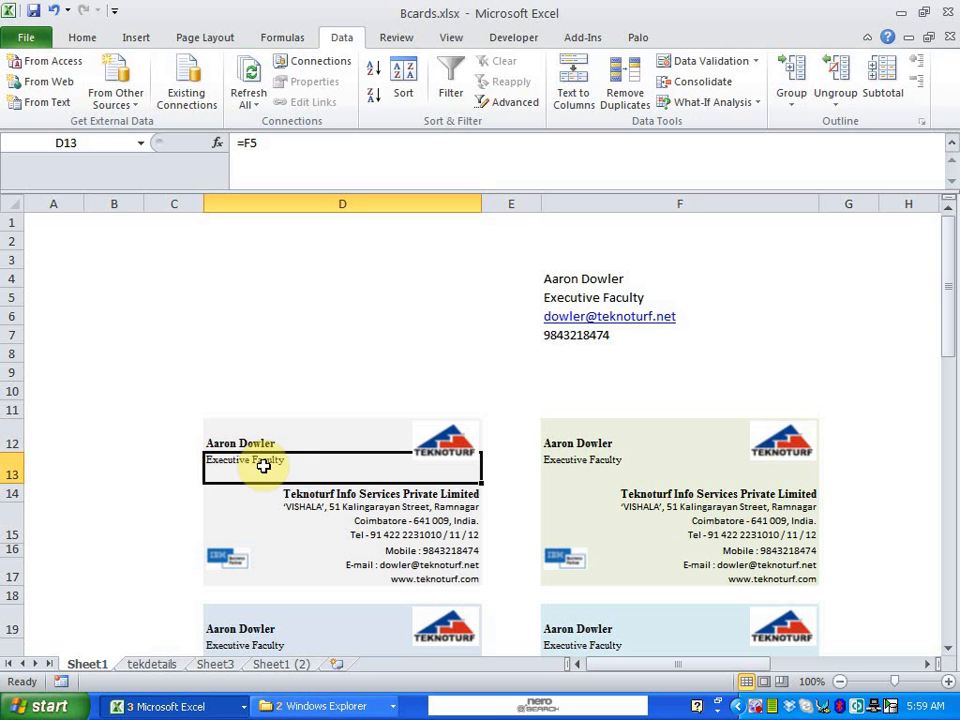
click(653, 297)
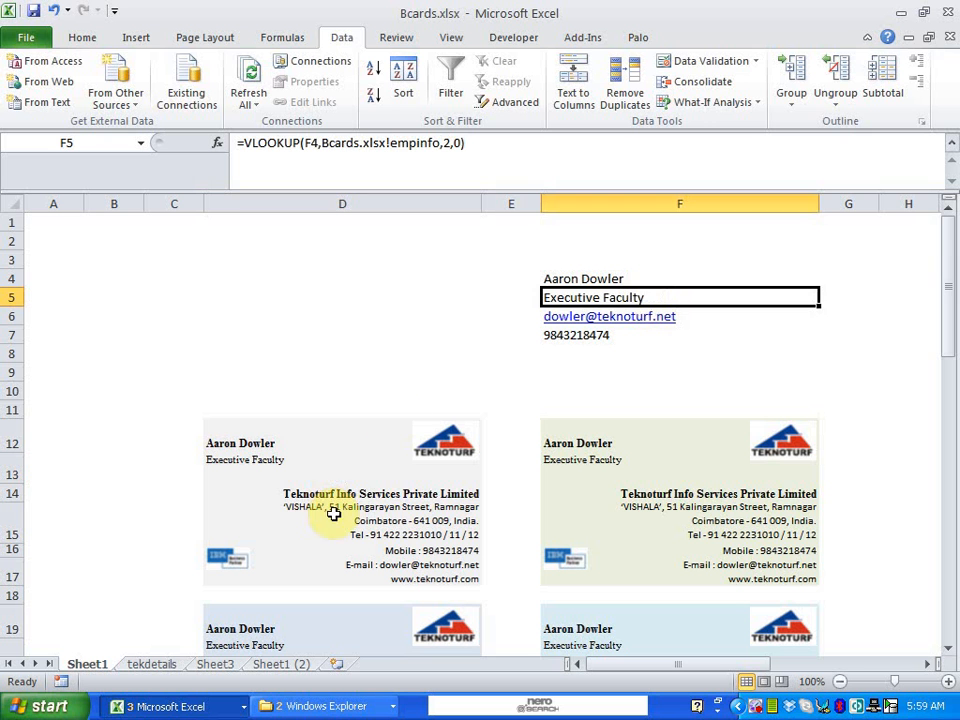
click(378, 510)
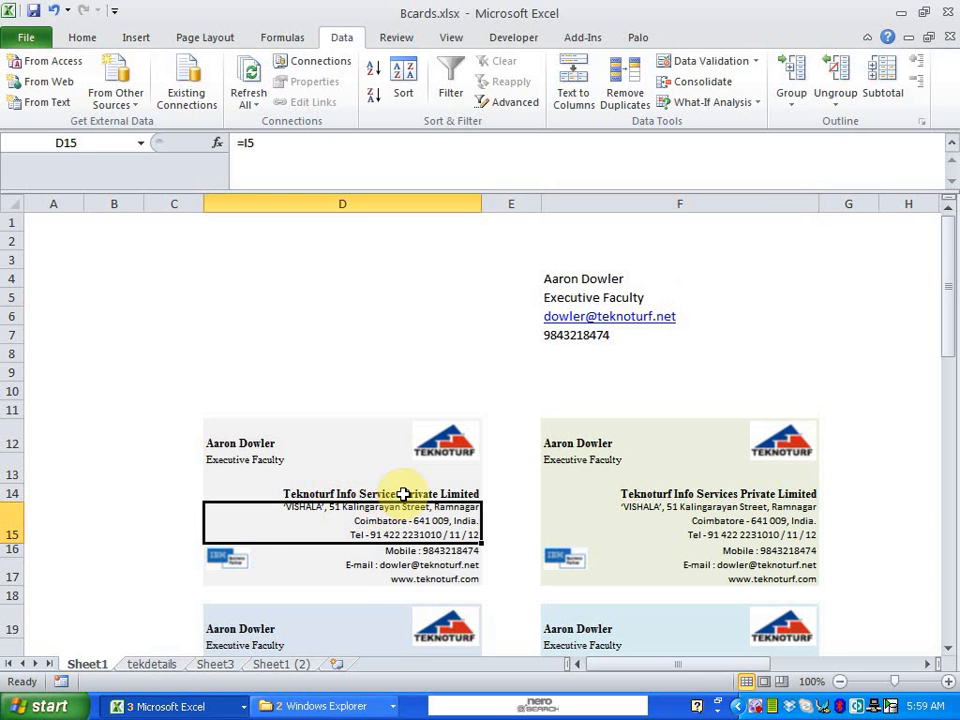
drag(402, 494, 403, 518)
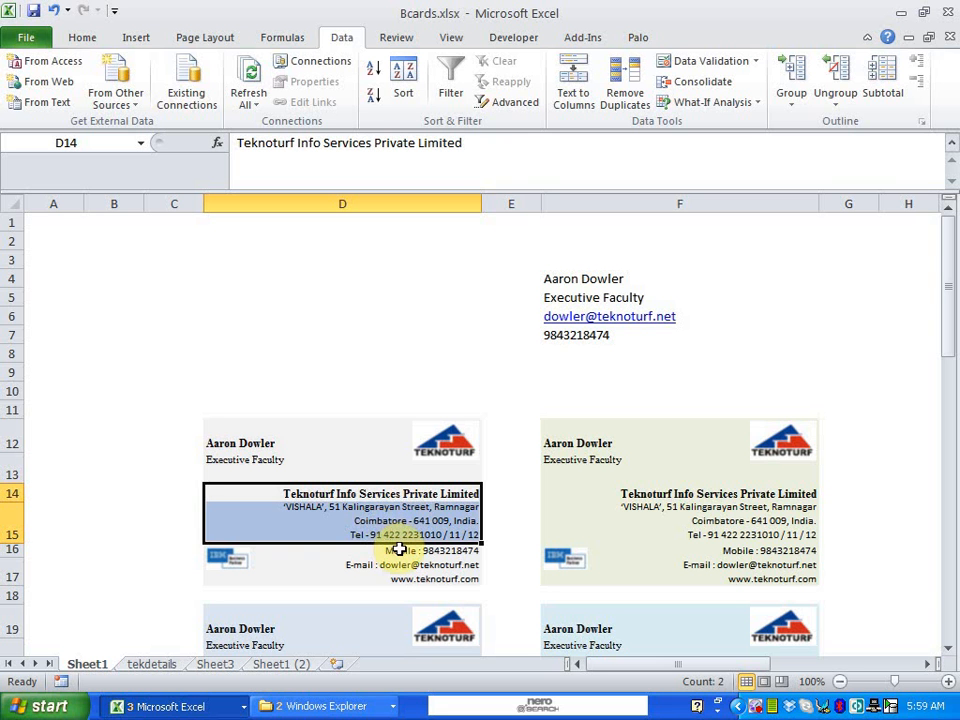
- Compare the "Mobile : " formula in D16 with the number lookup in F7 that it references
click(401, 550)
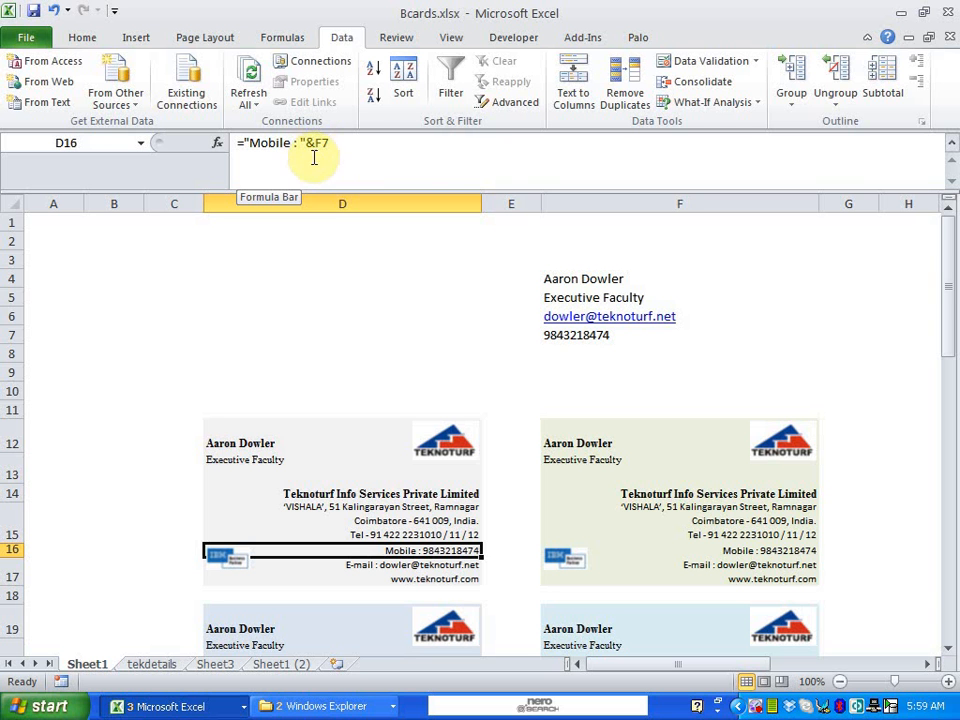
click(649, 338)
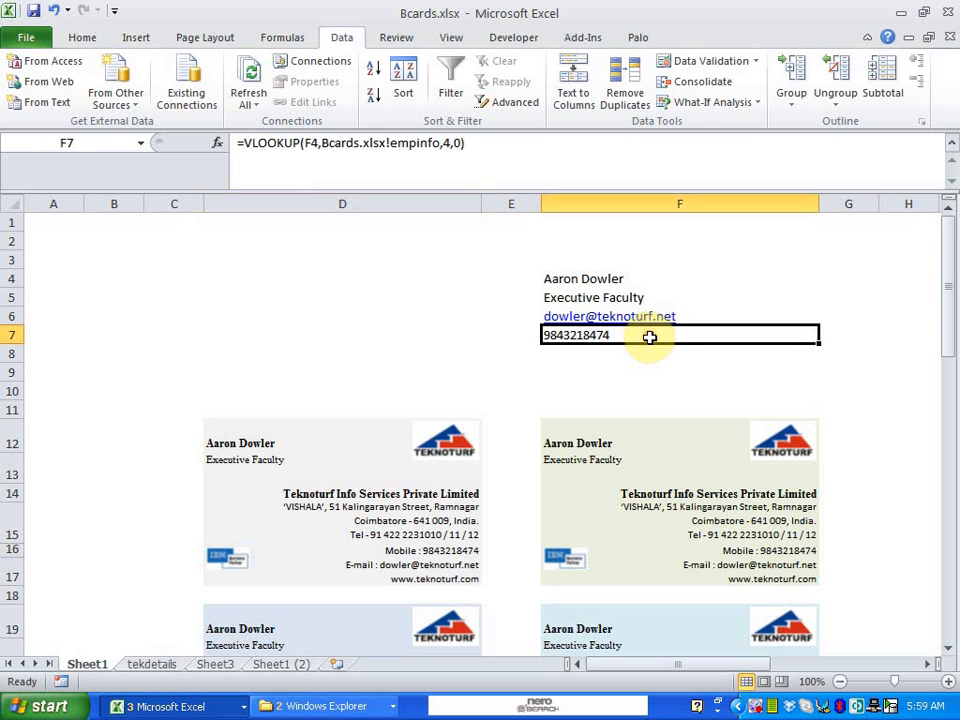
click(390, 553)
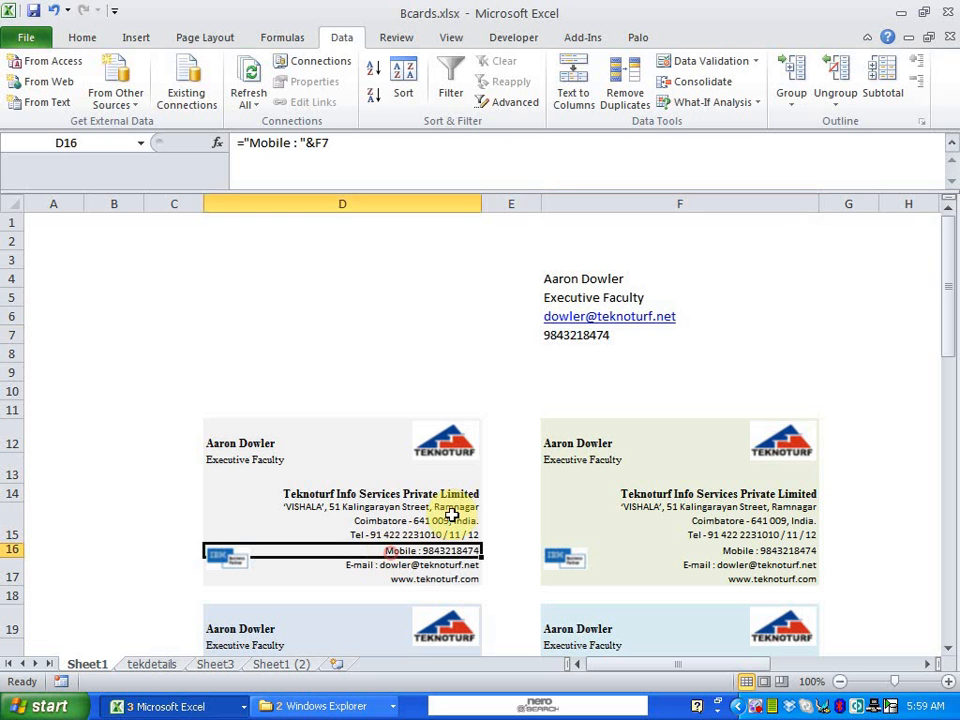
- Examine the F6 reference, CHAR(10) and website text in the D17 e-mail formula, and leave the formula unchanged
click(430, 566)
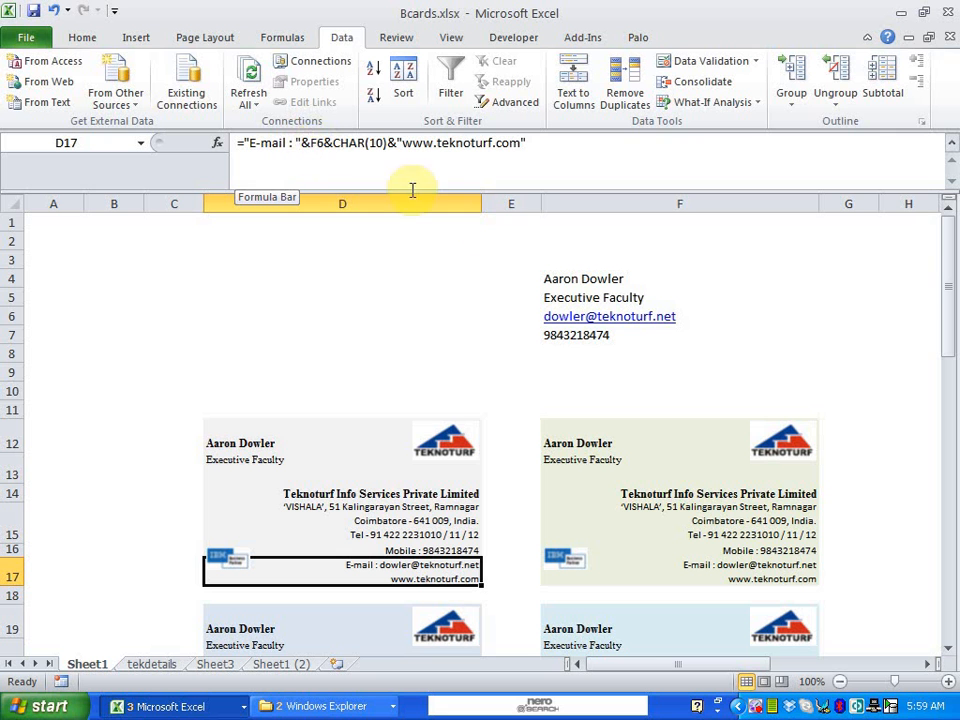
click(730, 321)
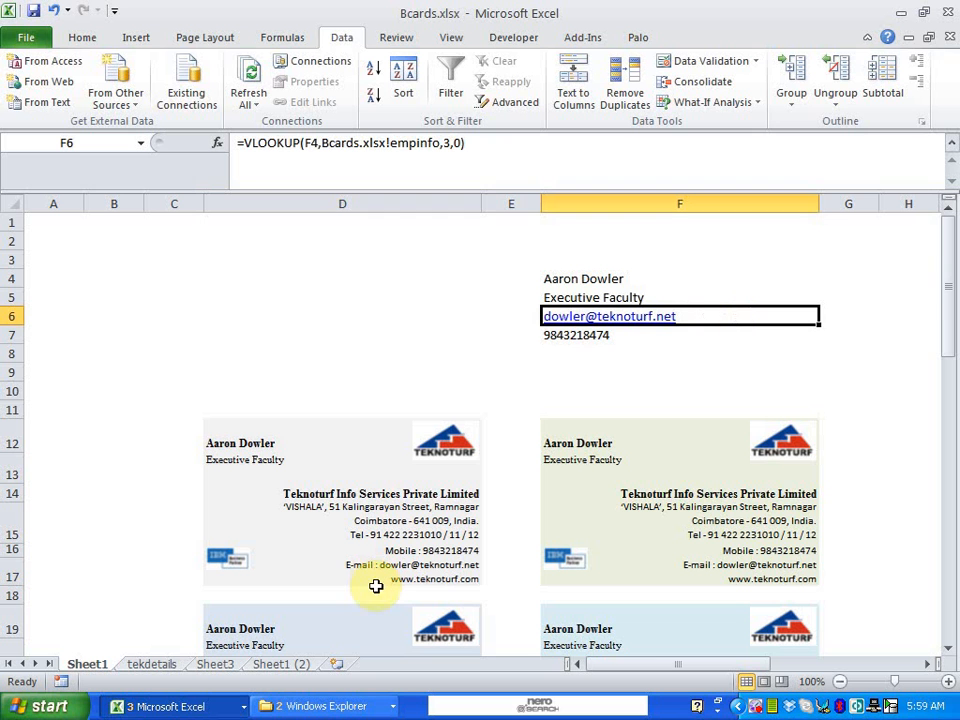
click(413, 563)
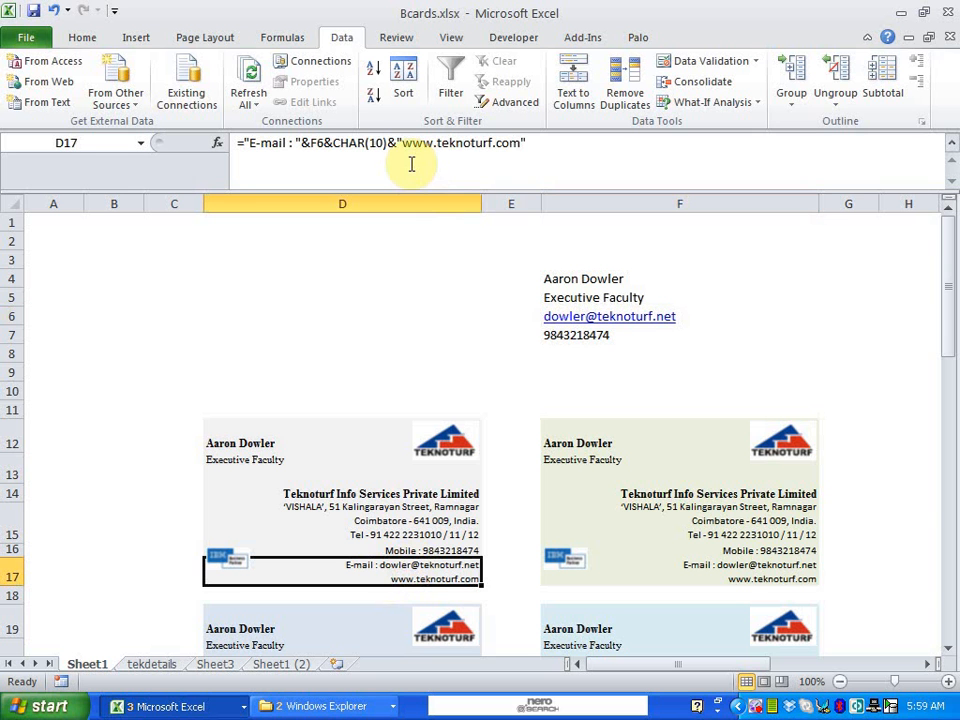
click(335, 142)
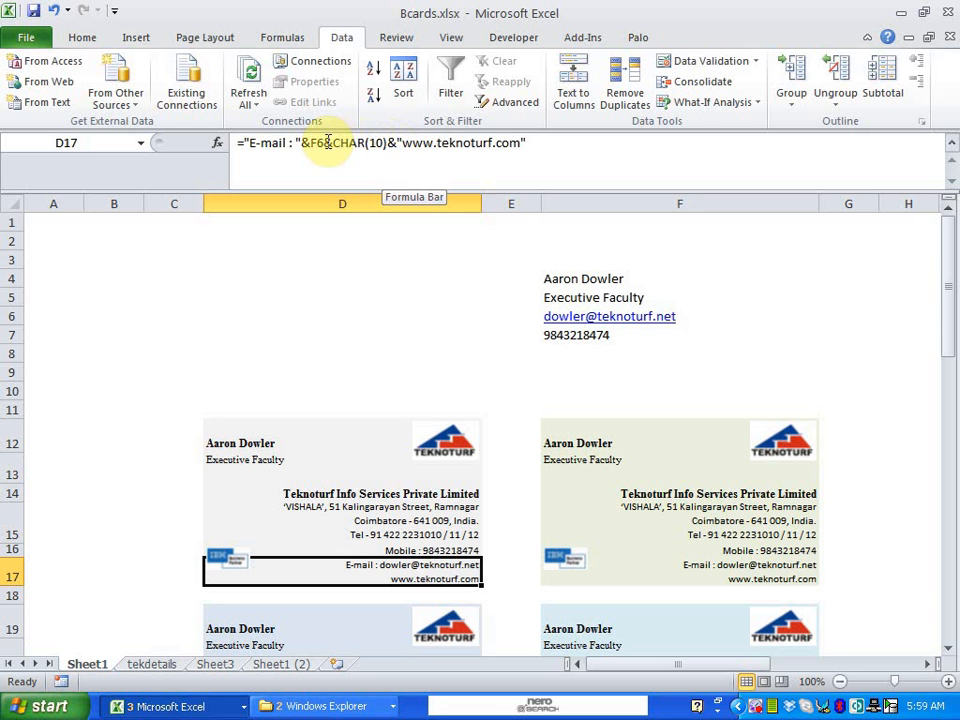
drag(335, 142, 390, 144)
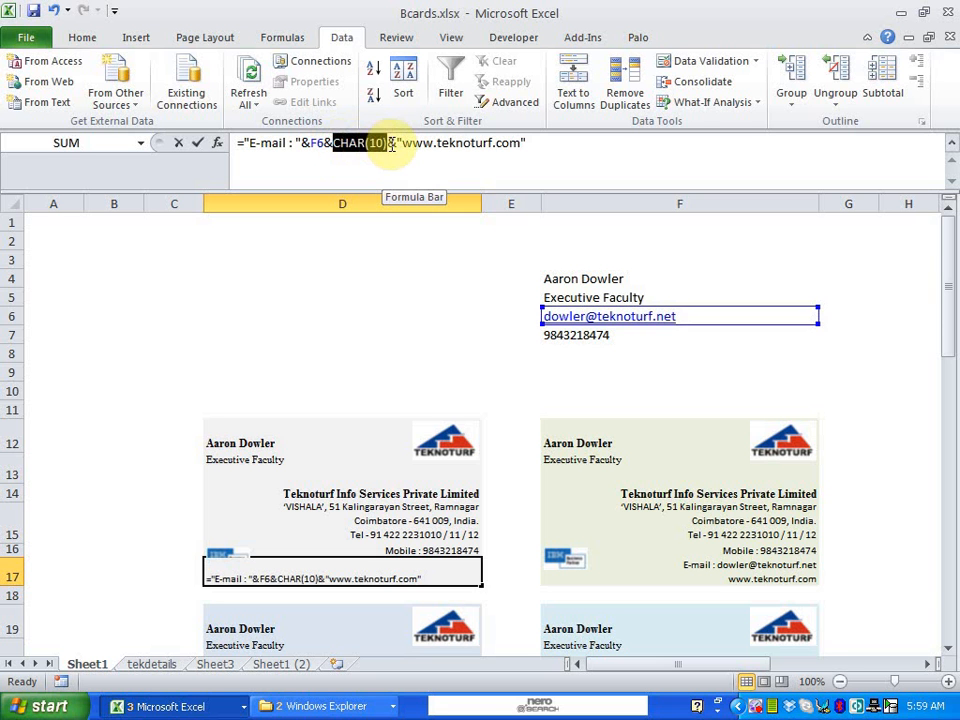
click(258, 296)
key(Escape)
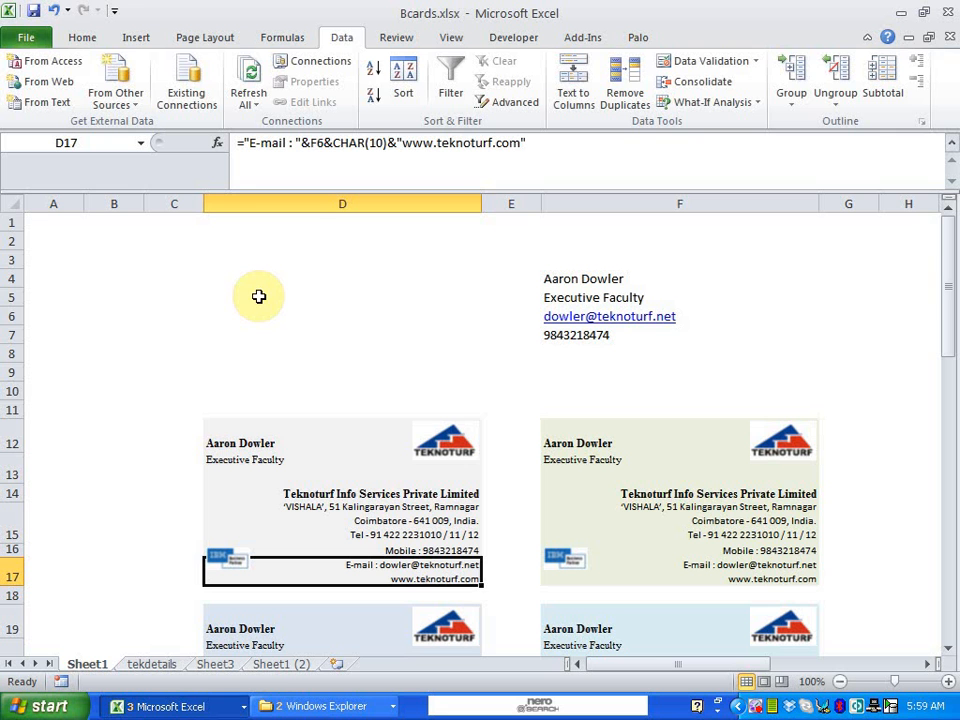
- Try to enter the formula =tree" in the empty cell D9, and decline the proposed correction
click(274, 369)
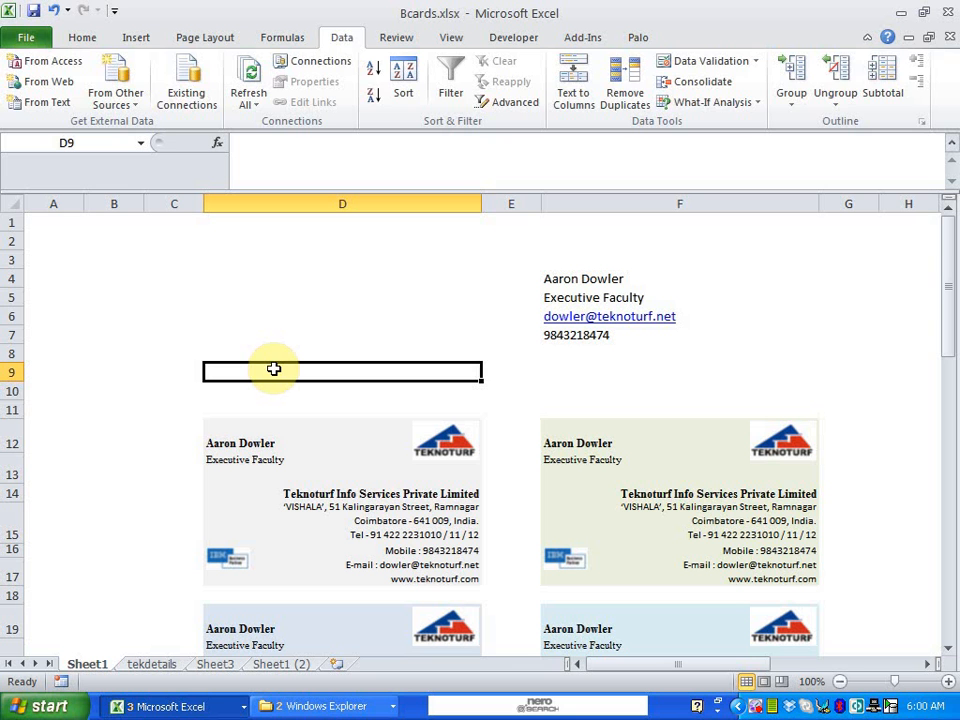
text(treee)
key(BackSpace)
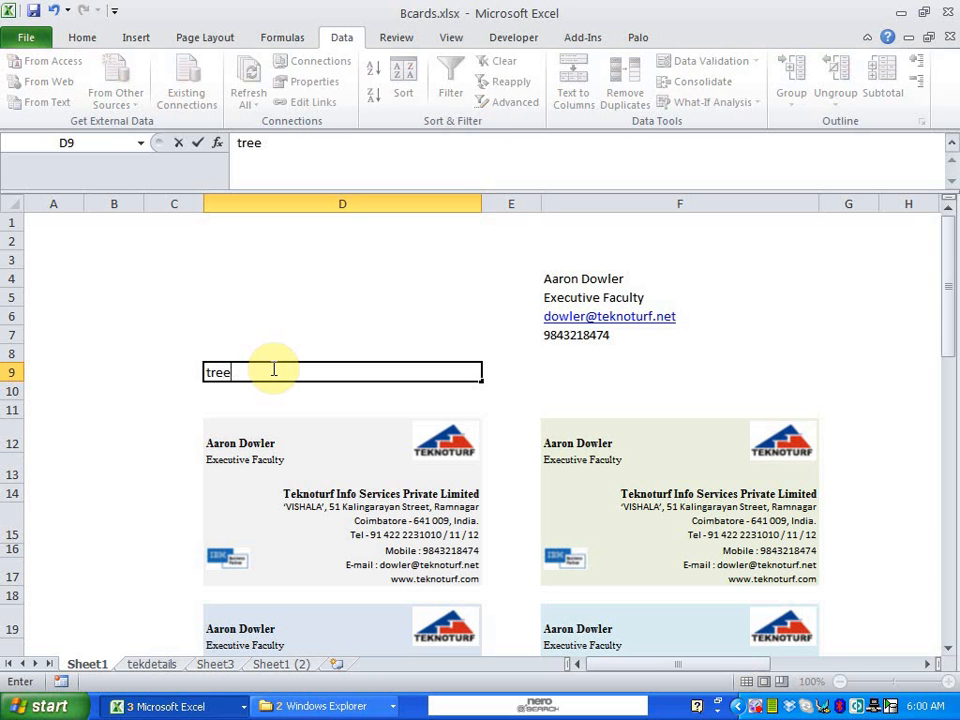
key(BackSpace)
key(BackSpace)
key(BackSpace)
key(BackSpace)
text(=)
key(BackSpace)
text(=tree)
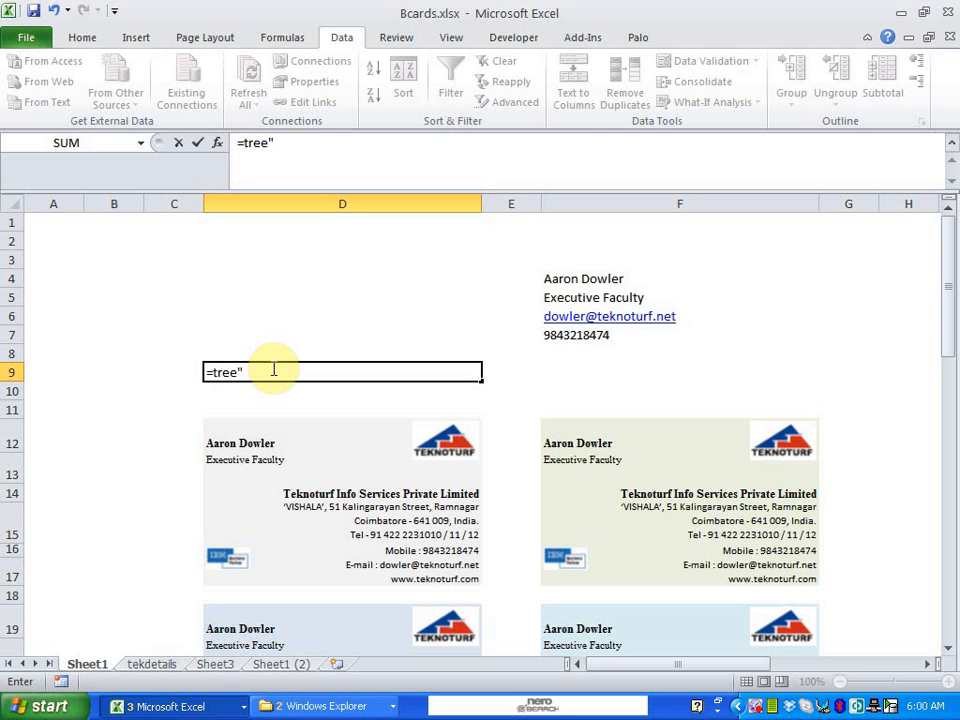
text(")
key(Return)
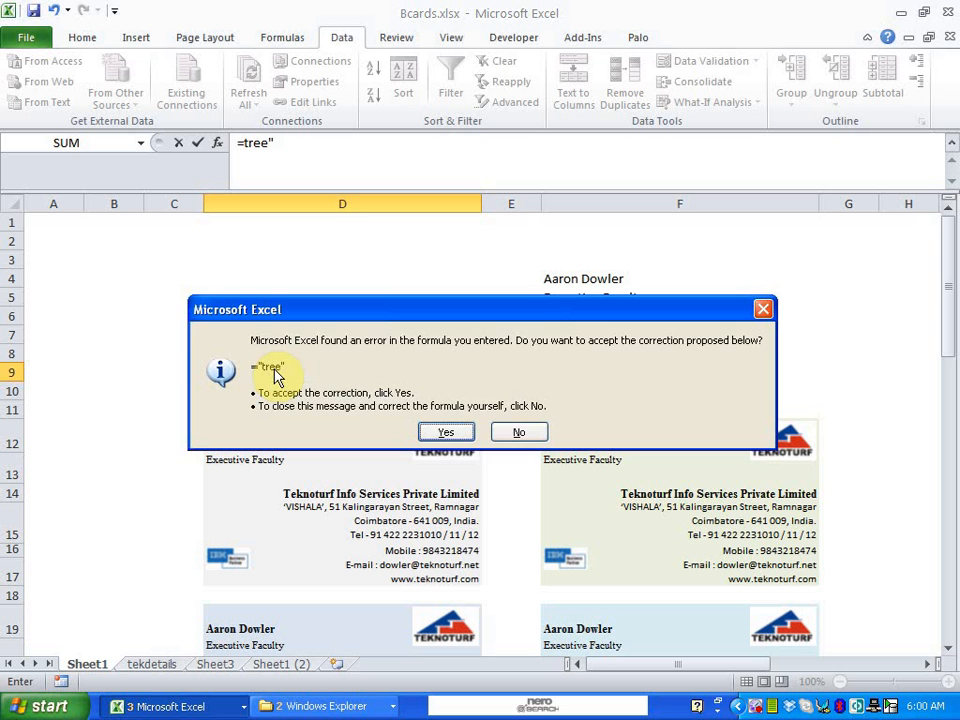
click(520, 430)
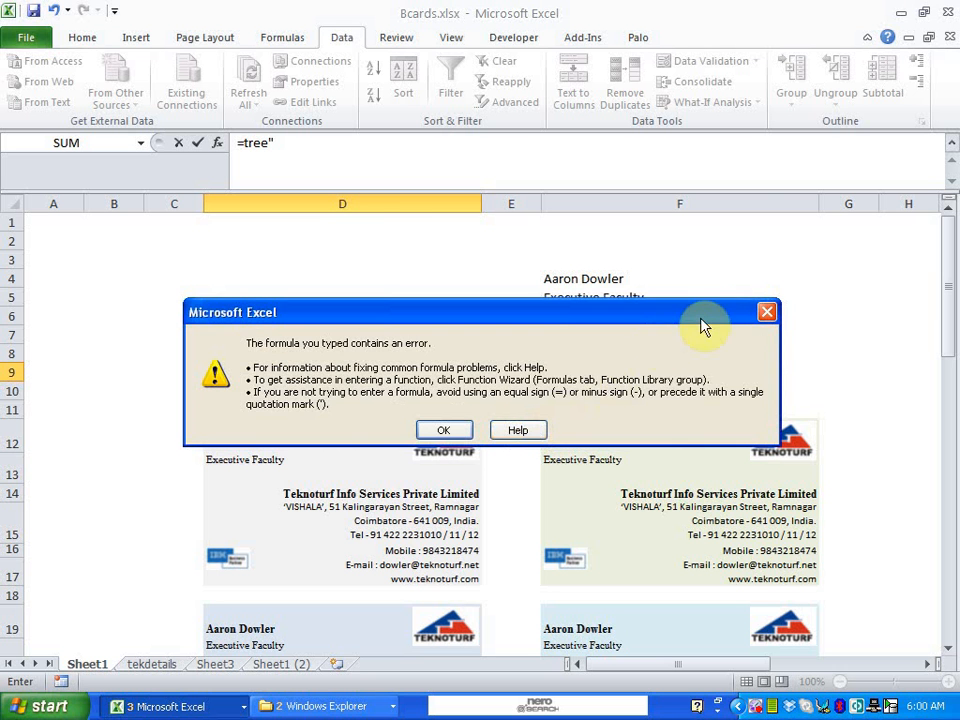
click(765, 313)
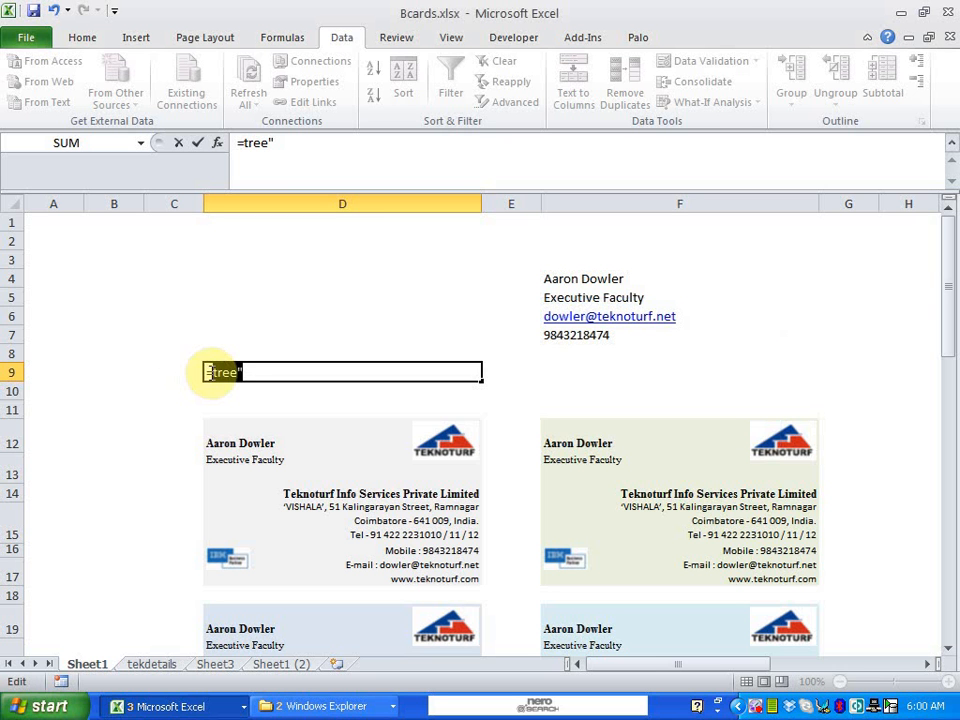
- Correct the opening quotation mark in D9 and complete the formula as ="tree"&"fruit"
click(210, 372)
text(")
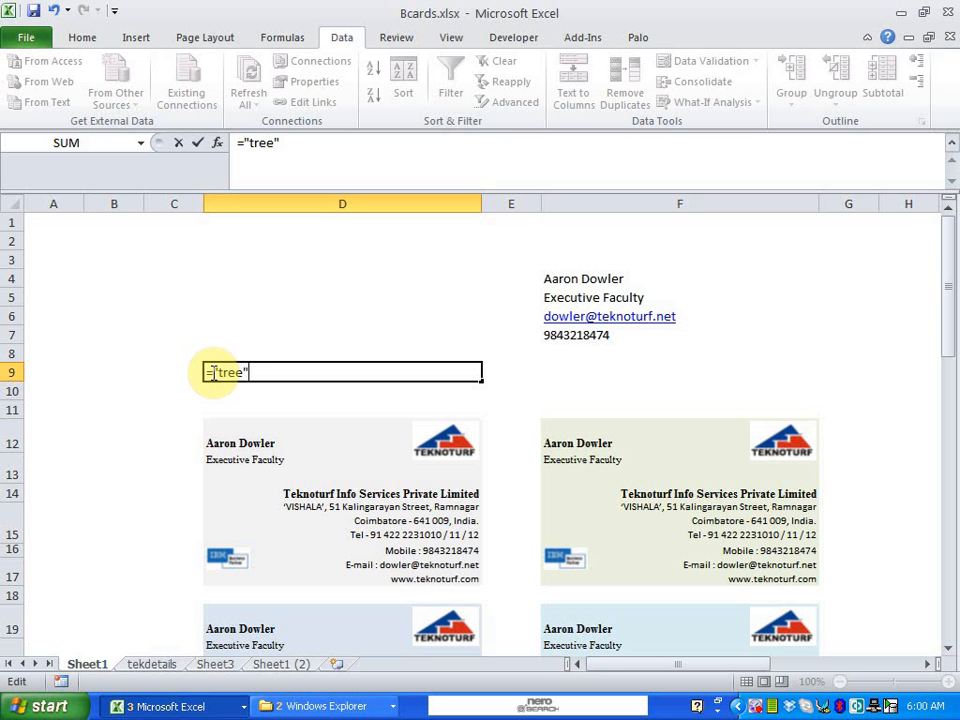
text(&"fruit)
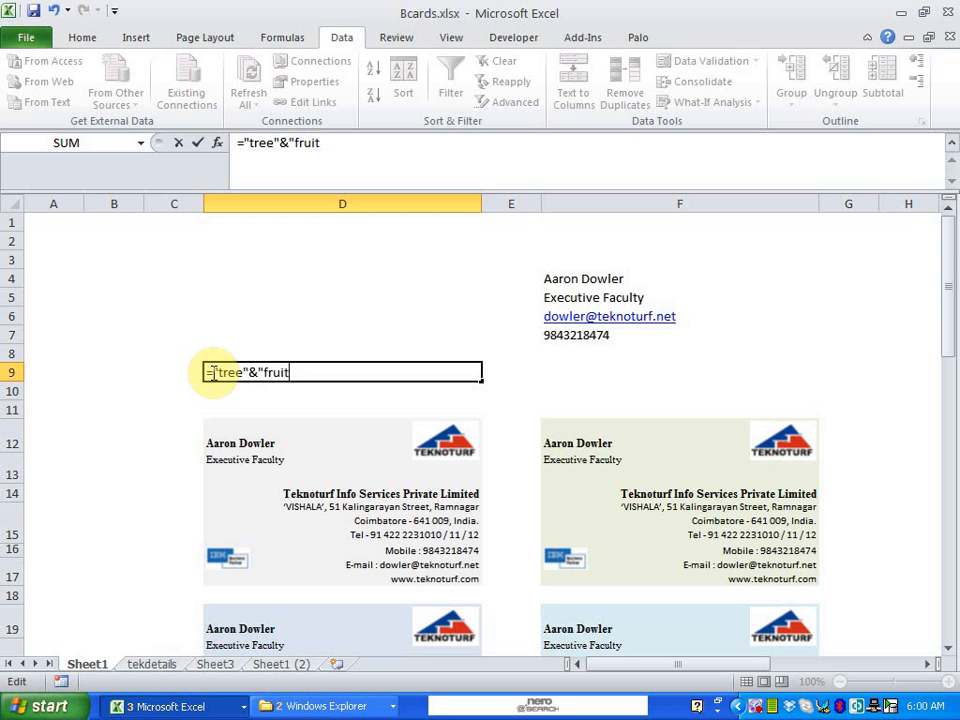
key(Return)
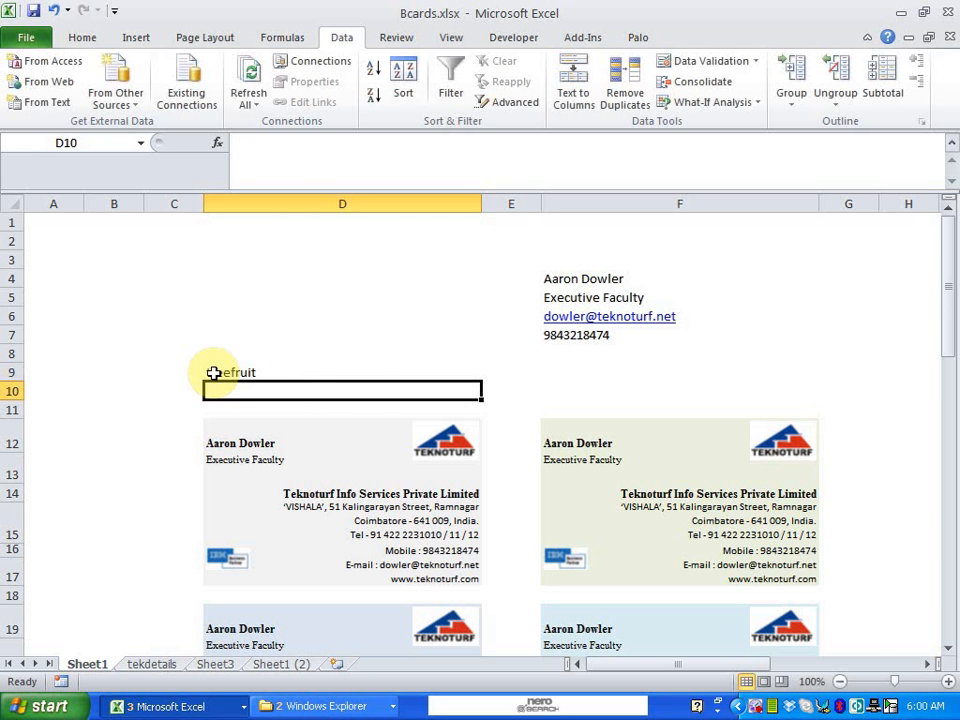
- Insert CHAR(10)& between the two text strings in D9 so the formula reads ="tree"&CHAR(10)&"fruit"
click(329, 369)
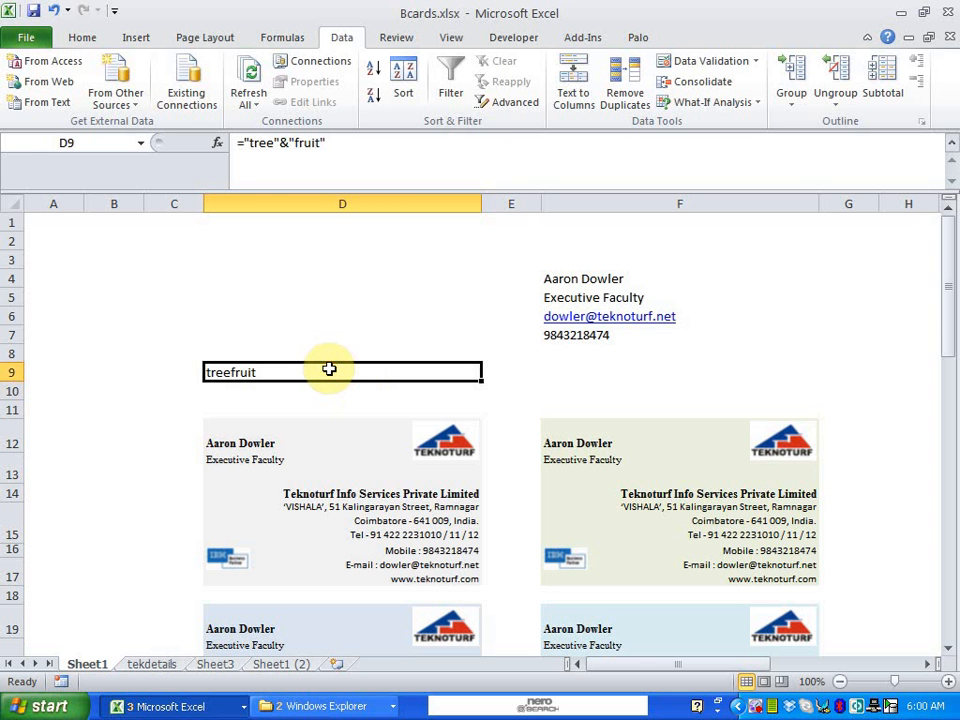
double_click(263, 370)
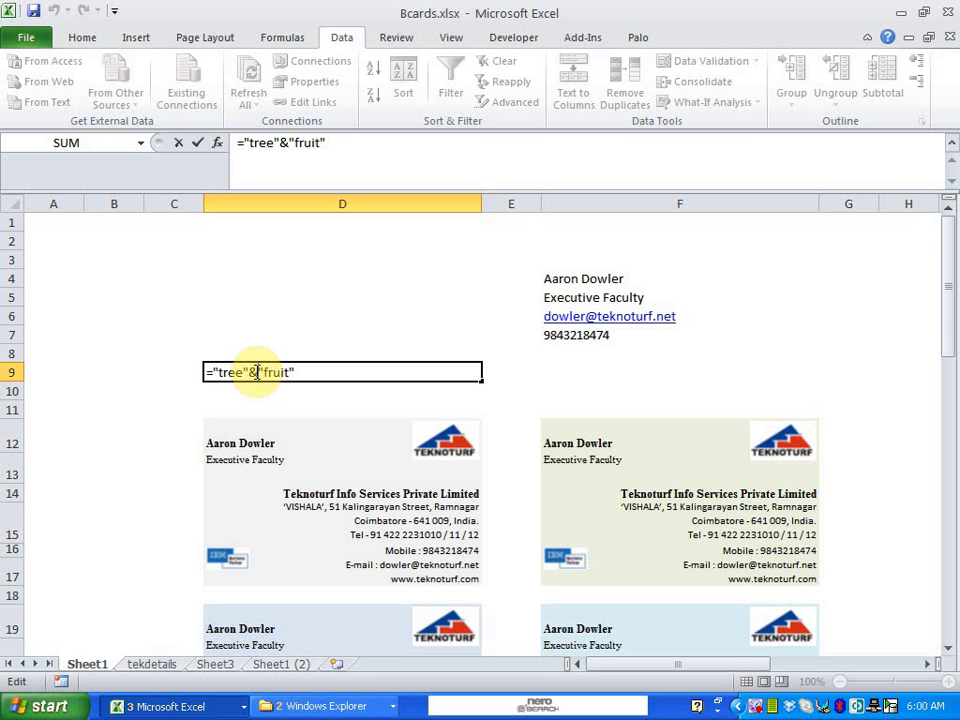
text(char)
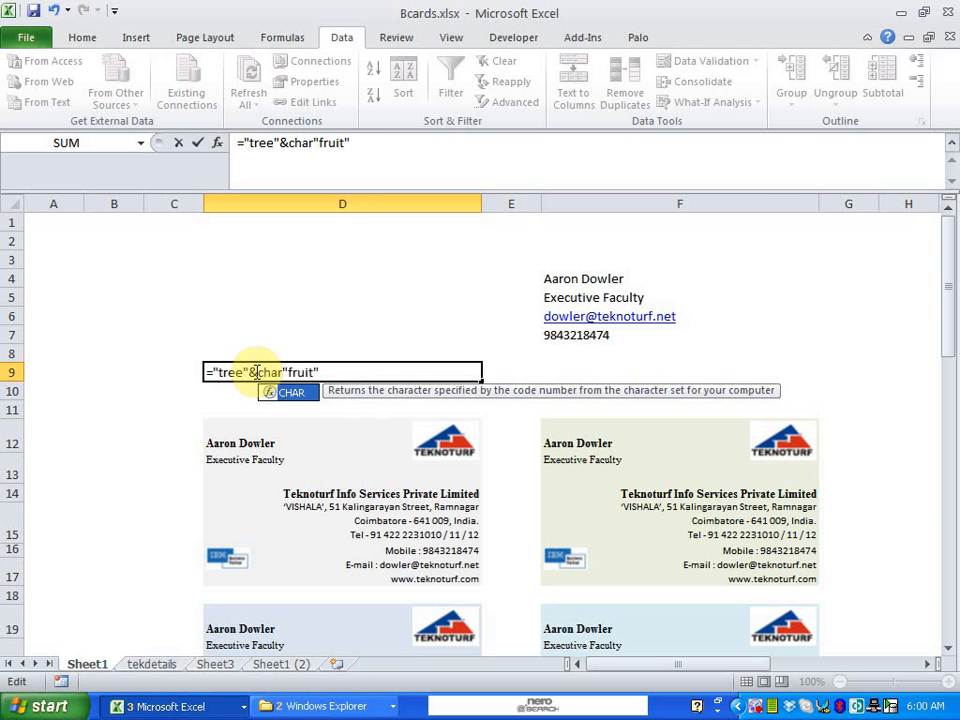
text((10)
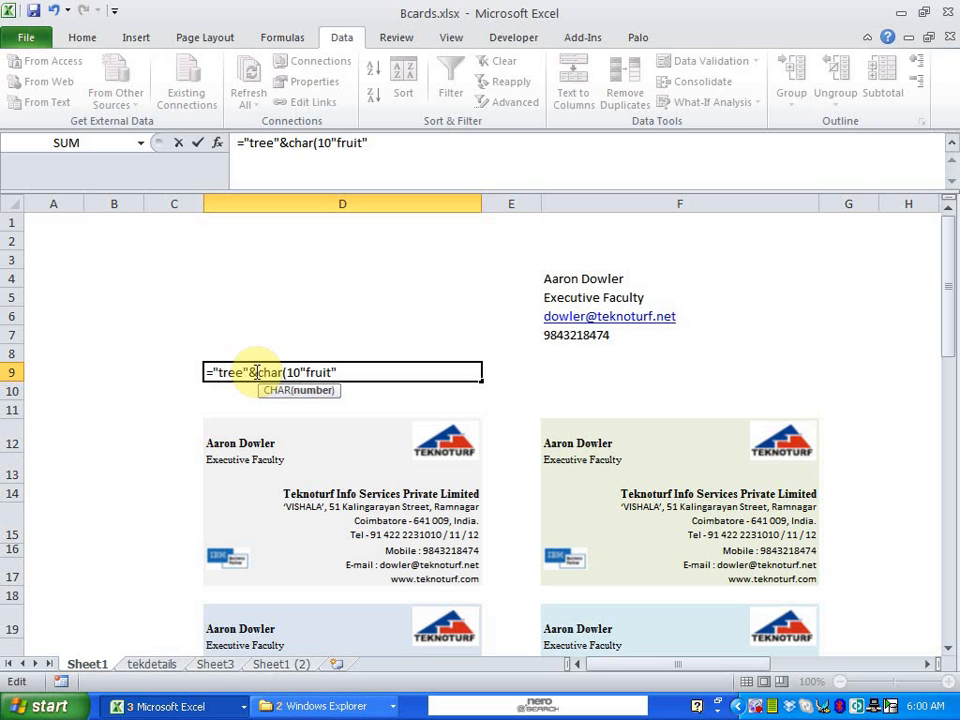
text())
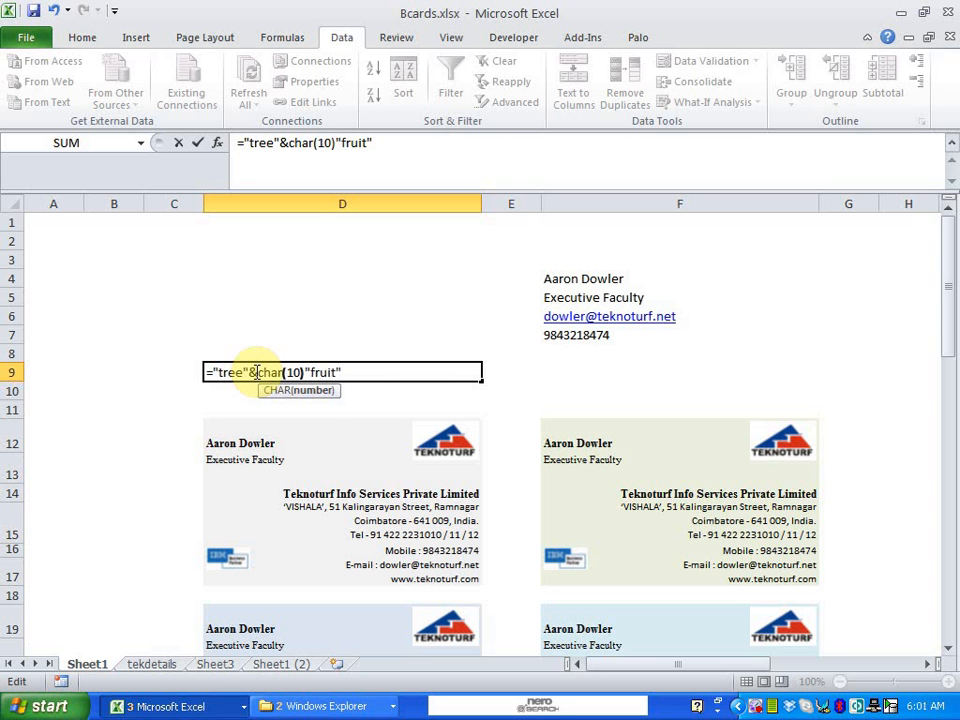
text(&)
key(Return)
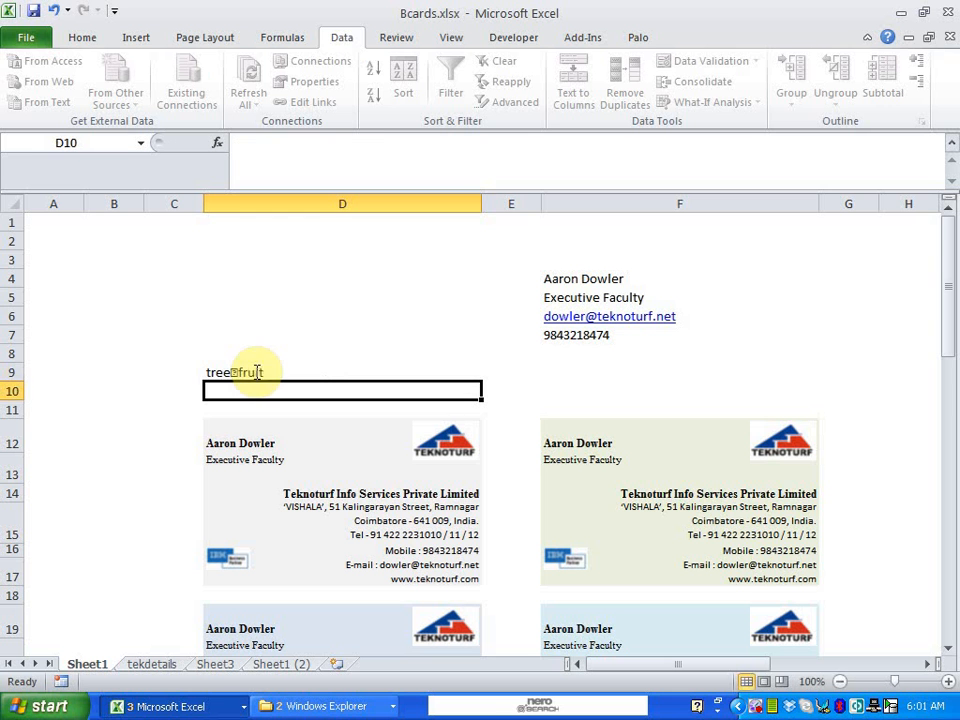
- Turn on Wrap Text for cell D9
click(325, 371)
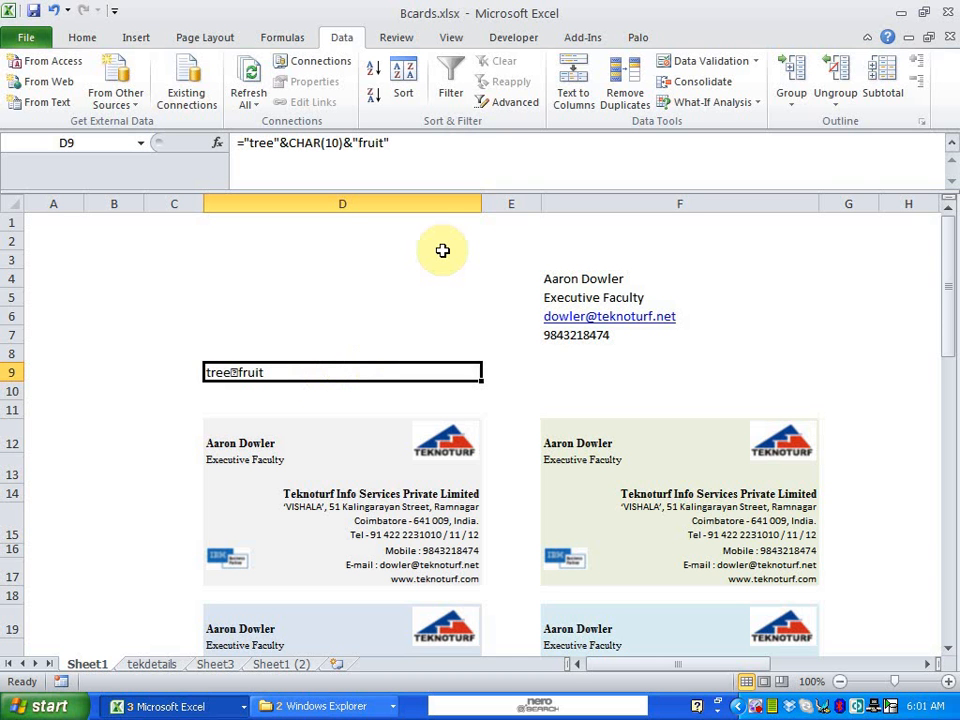
key(alt+h)
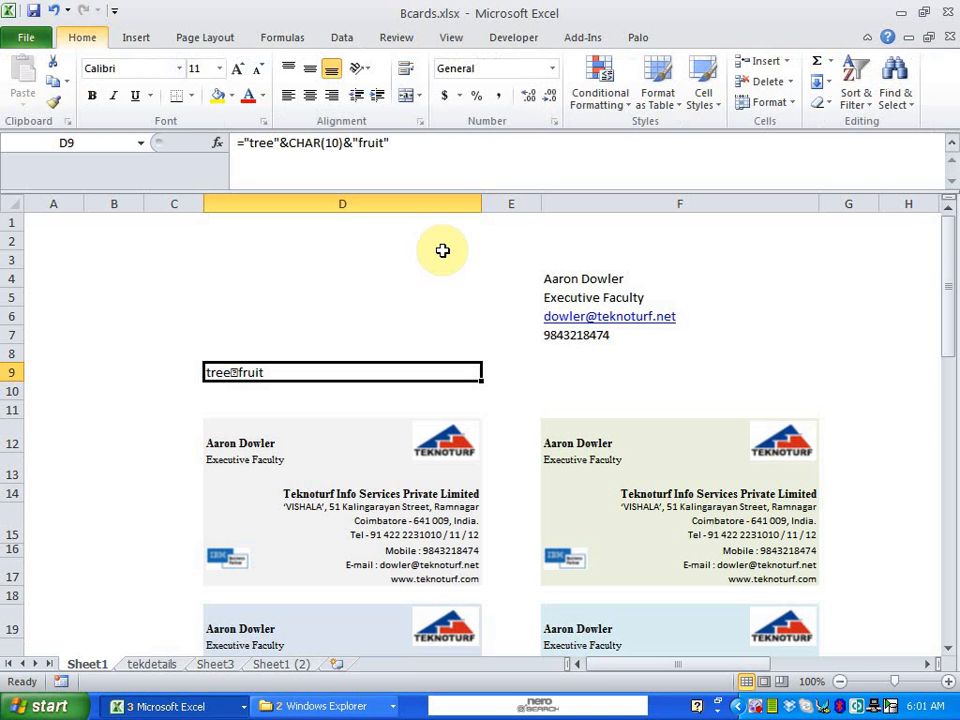
key(alt+h)
key(w)
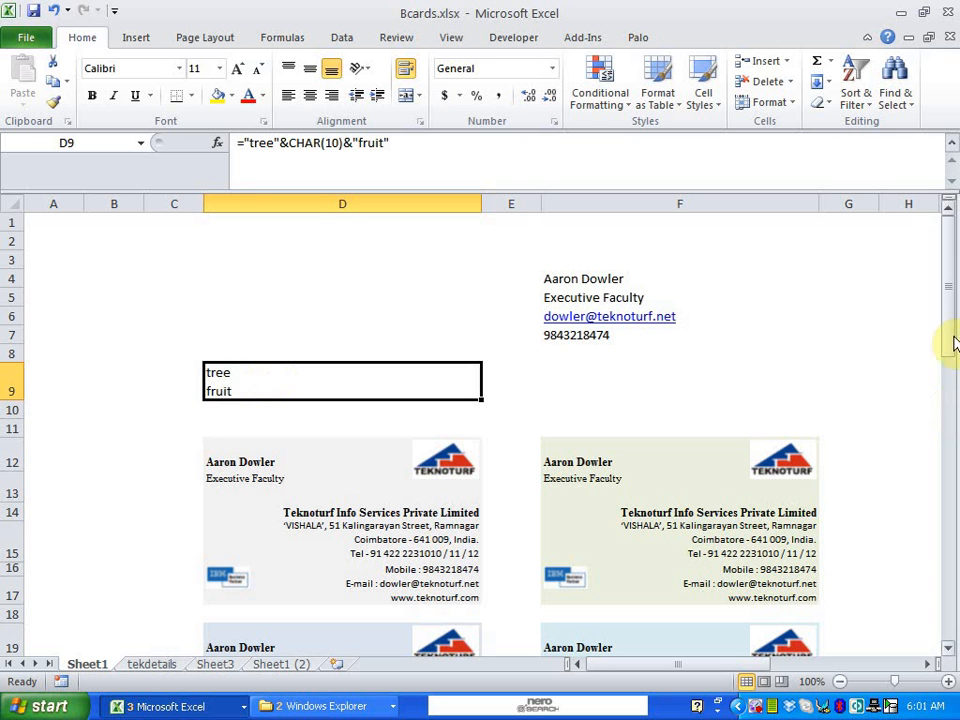
- Clear the sample tree and fruit formula from cell D9 on Sheet1
click(167, 665)
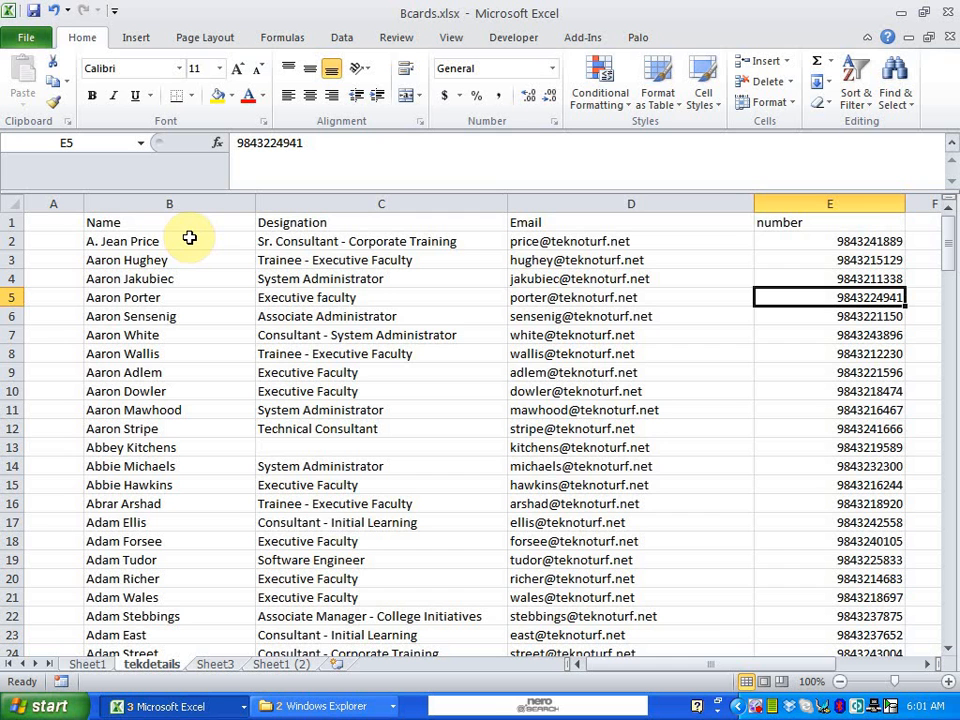
click(88, 665)
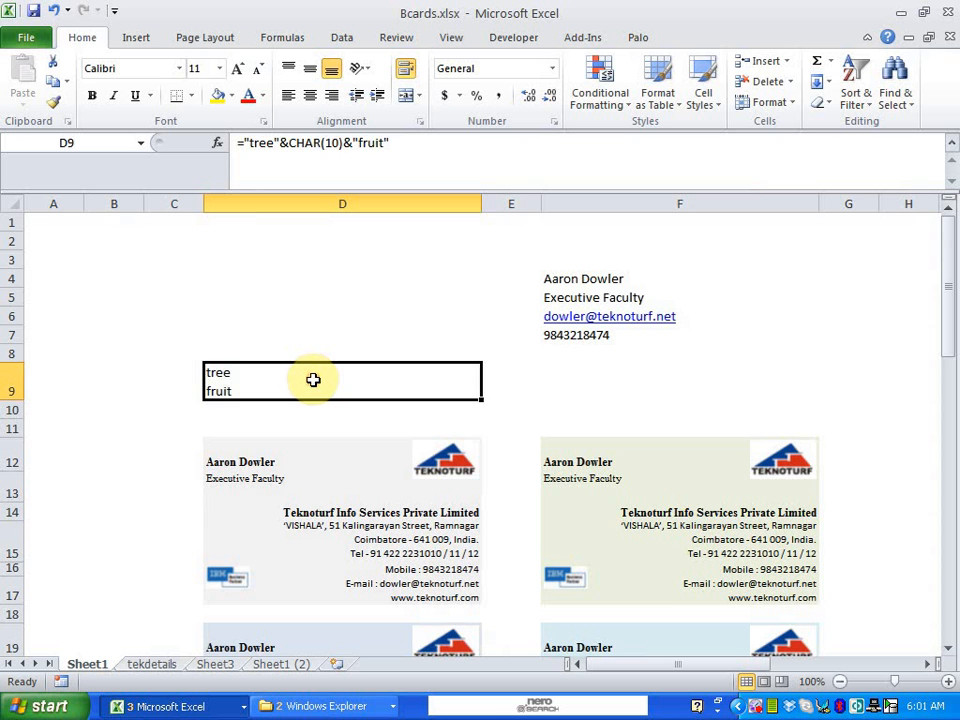
key(Delete)
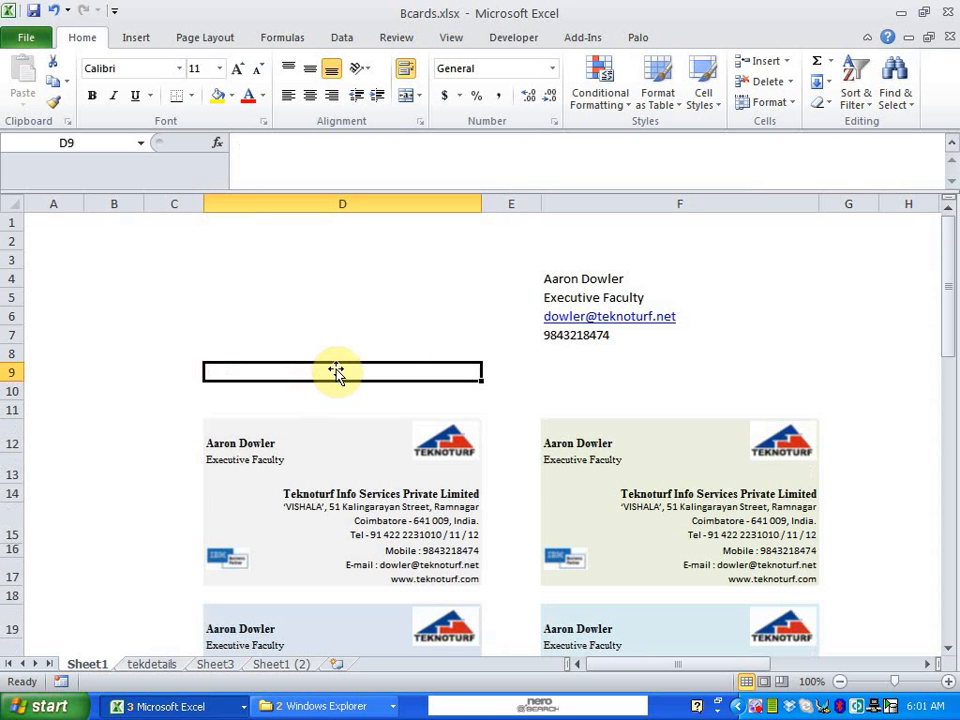
click(422, 330)
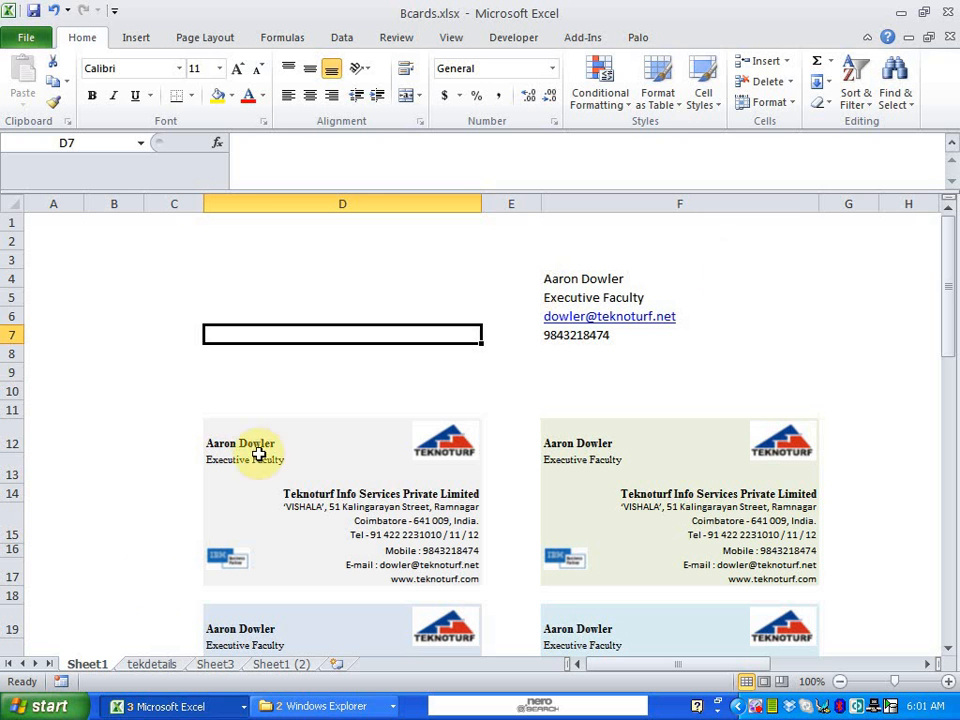
- Compare the name, designation, email and number records on the tekdetails sheet with the employee name selection in F4 on Sheet1
click(171, 664)
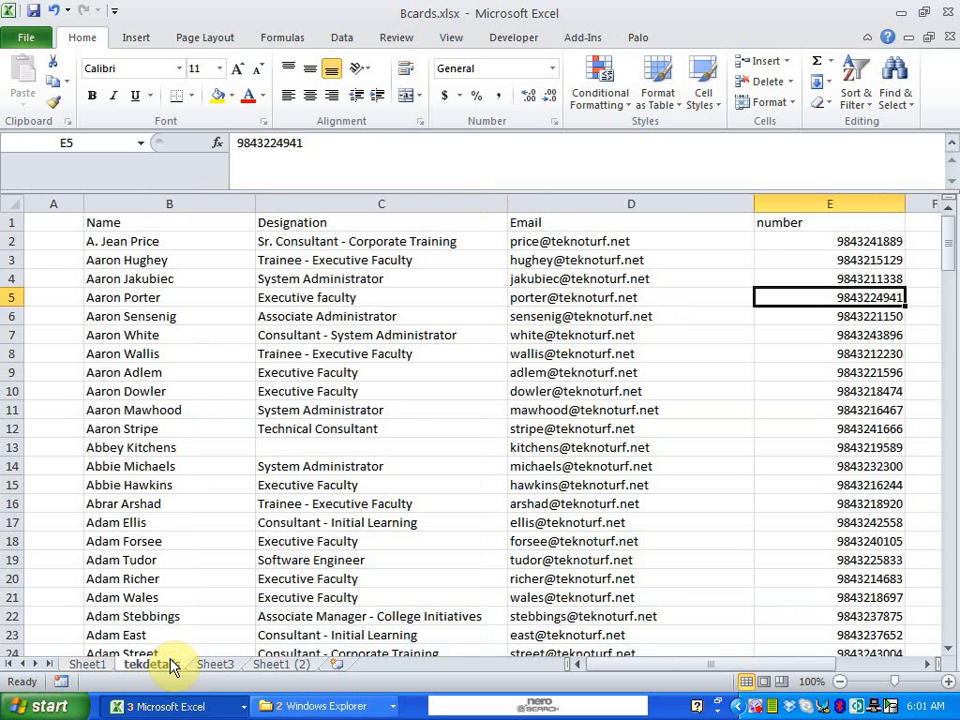
drag(949, 253, 949, 189)
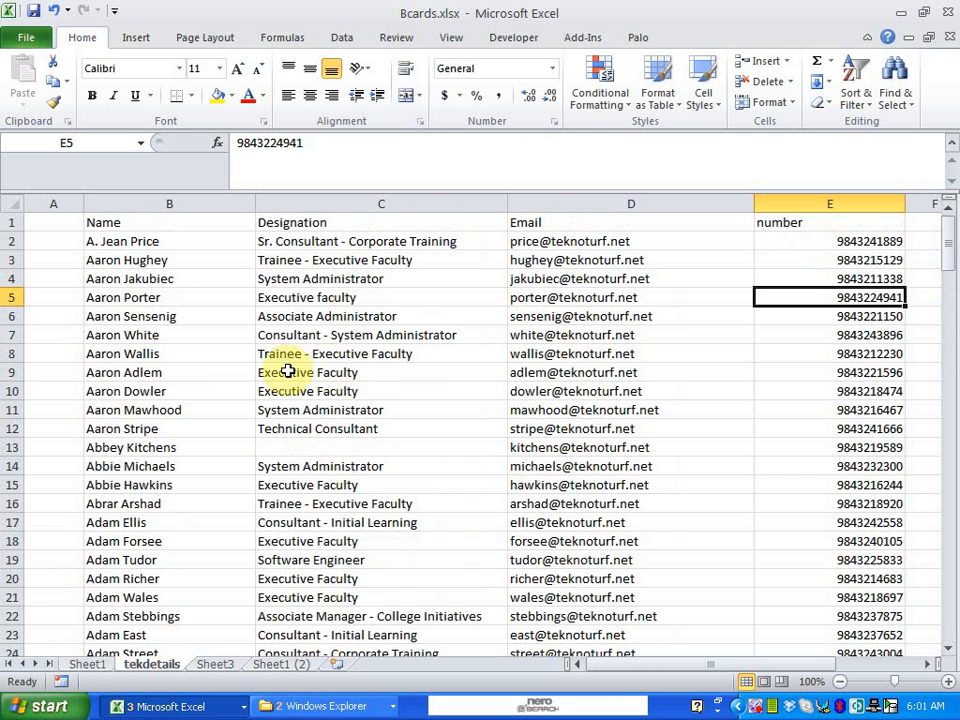
click(88, 665)
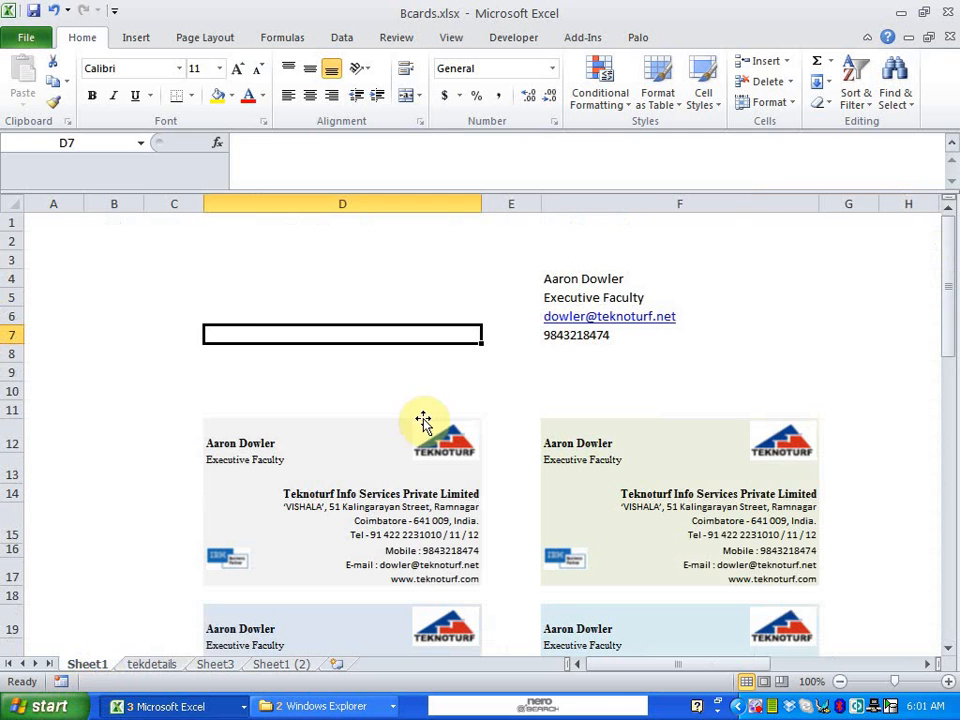
click(615, 277)
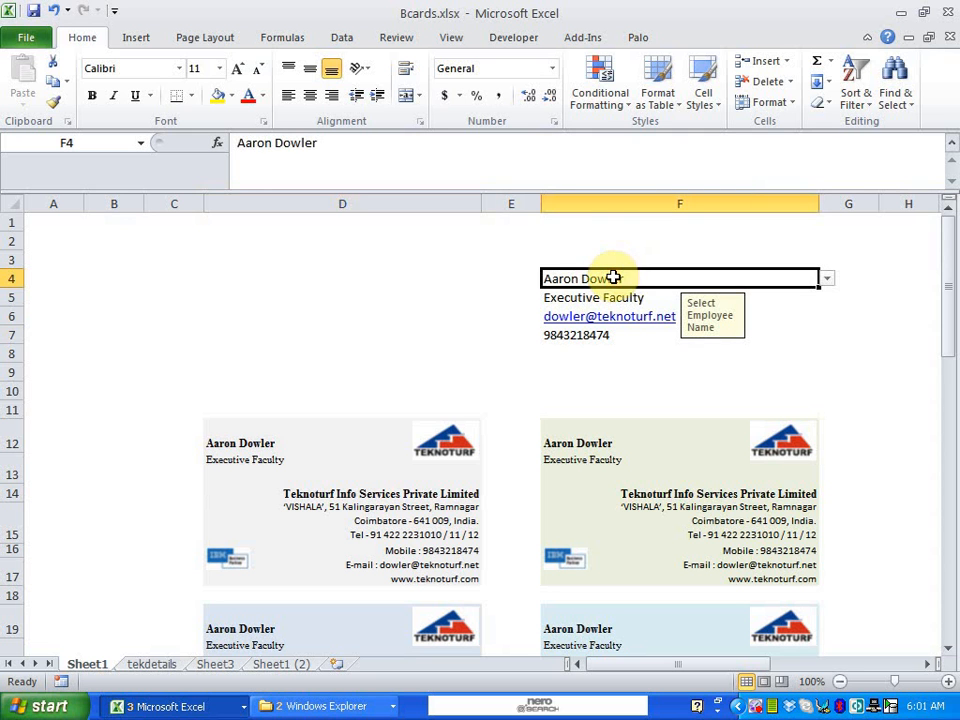
click(150, 665)
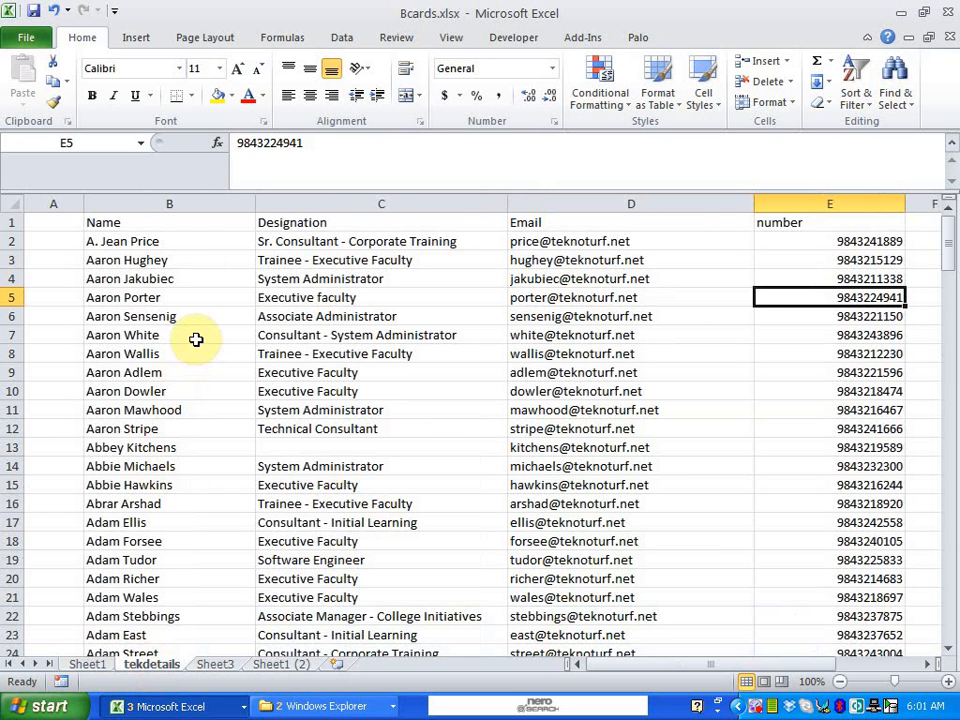
click(100, 664)
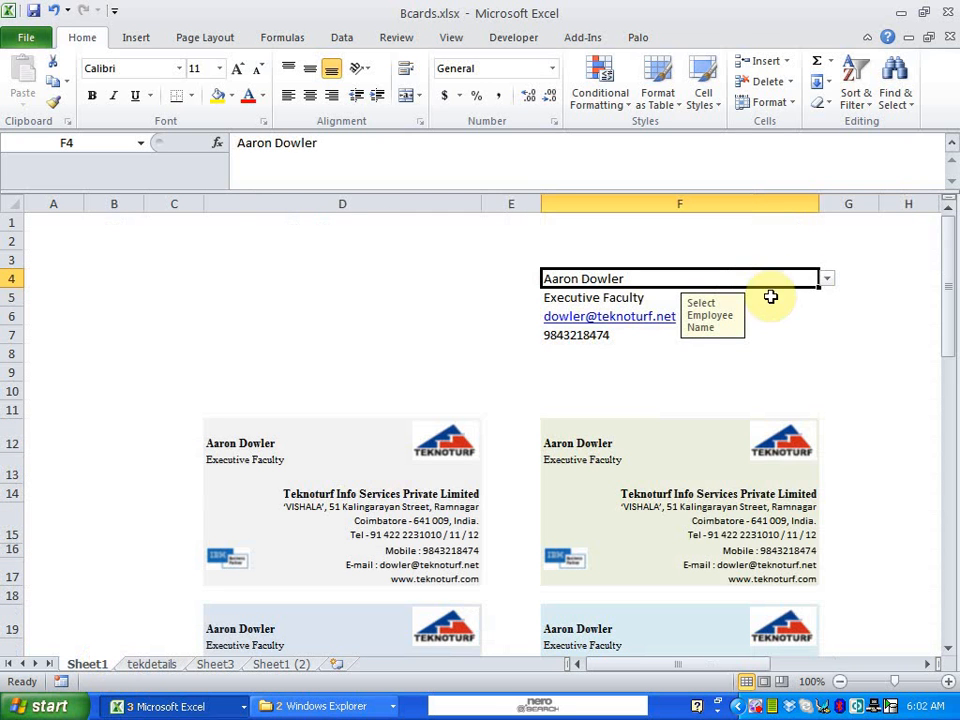
- Examine the employee name list in F4, the designation lookup in F5, and the first card's name reference in D12
click(826, 281)
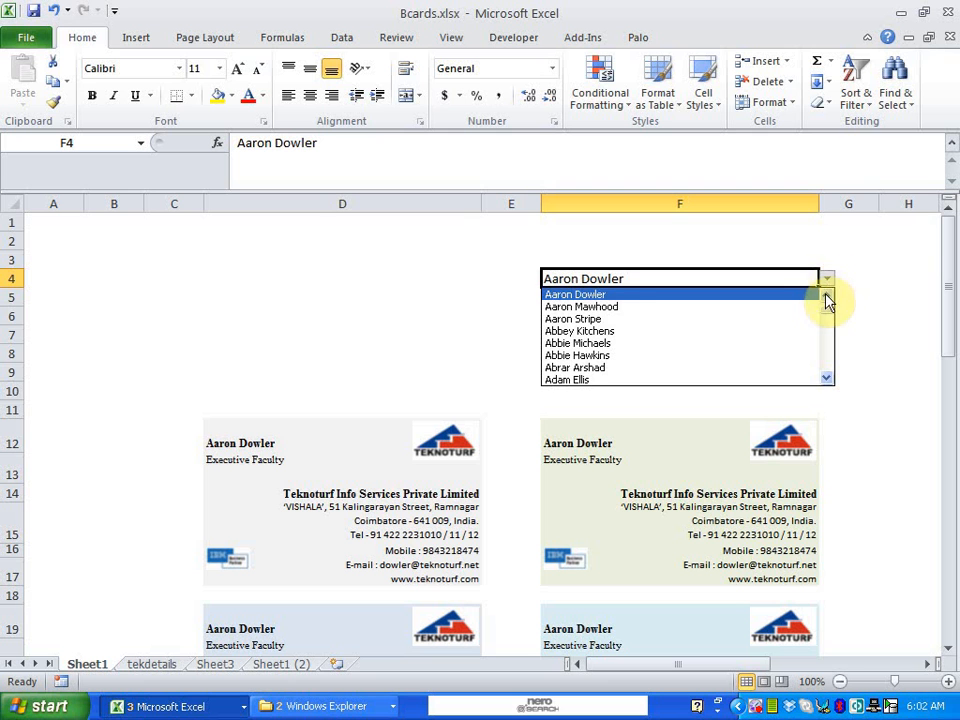
click(851, 298)
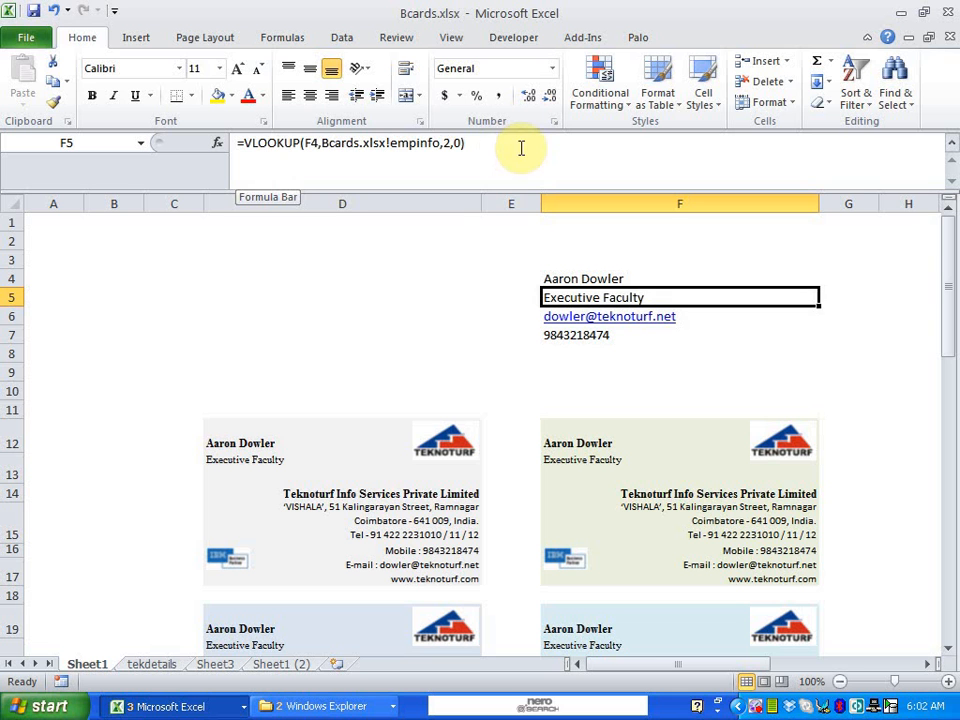
click(325, 390)
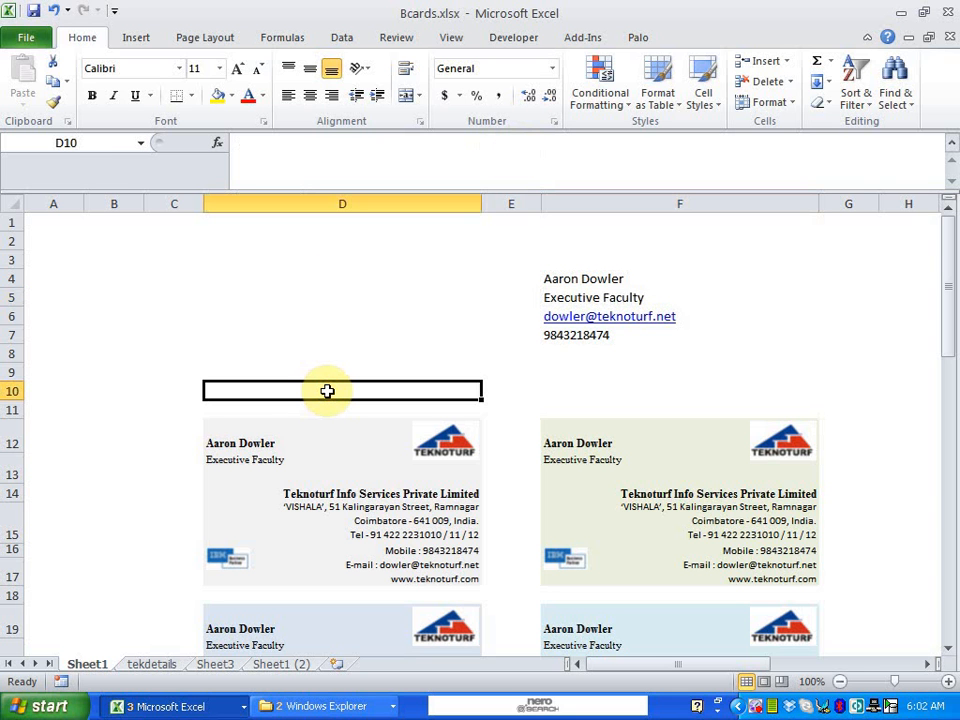
click(248, 447)
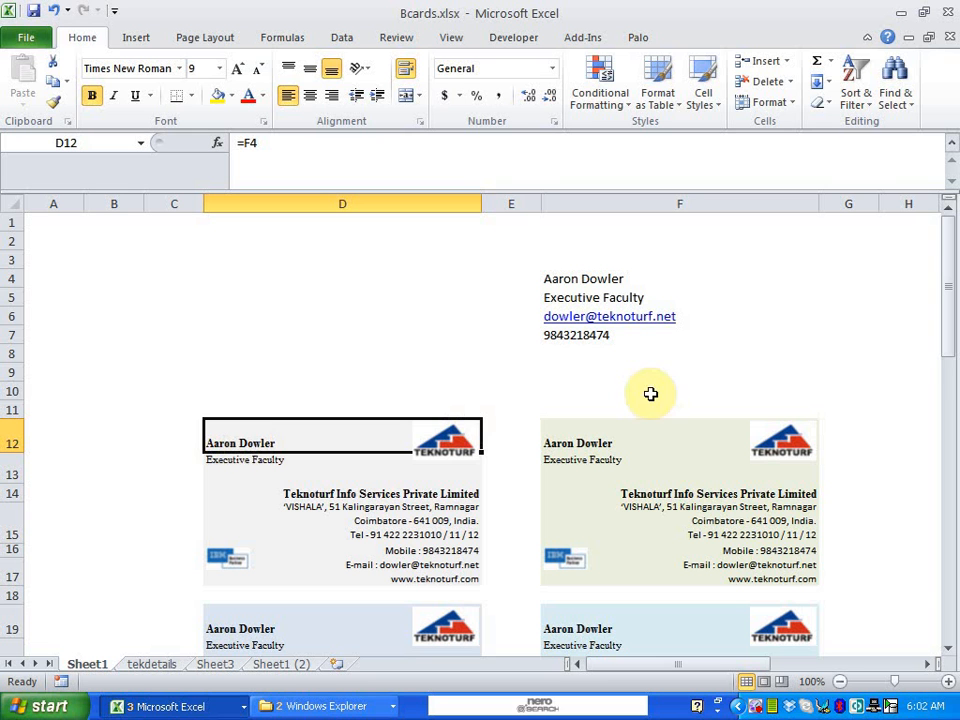
drag(950, 350, 949, 358)
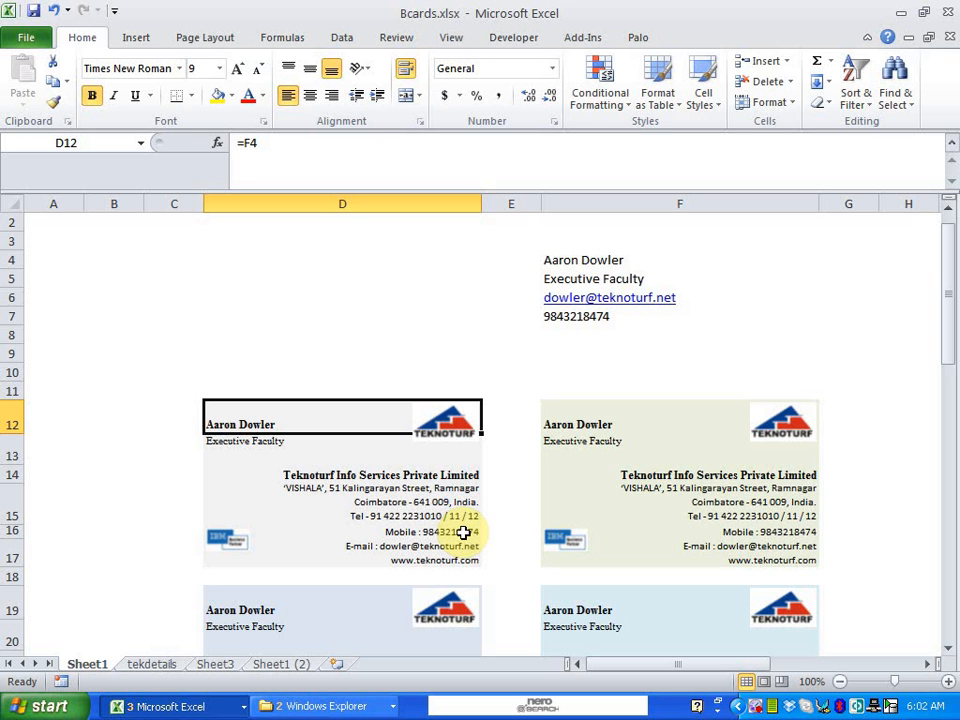
click(777, 342)
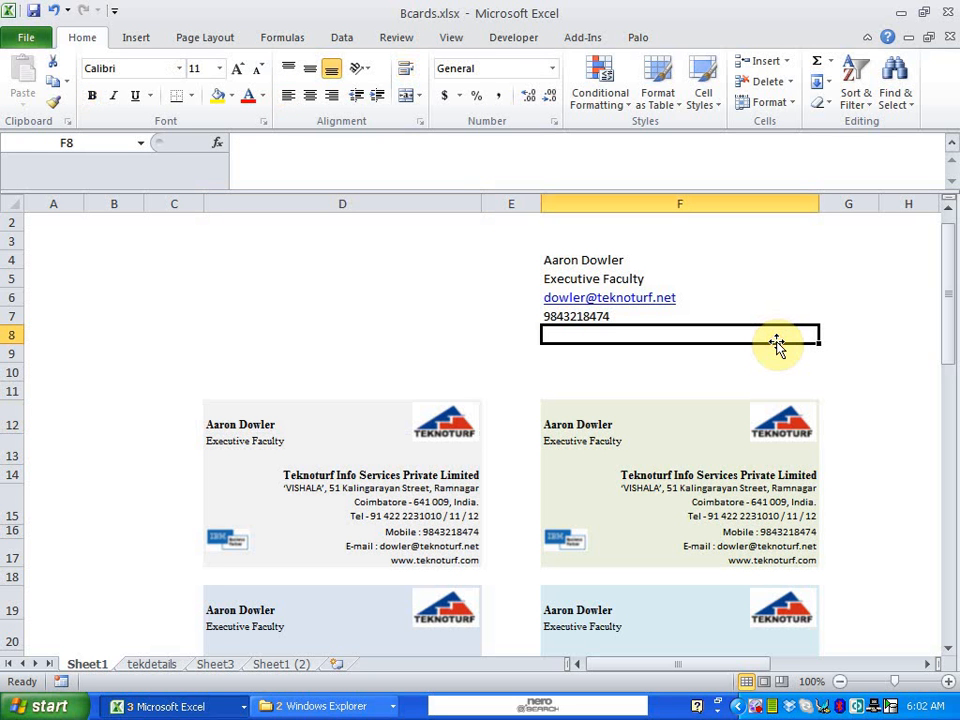